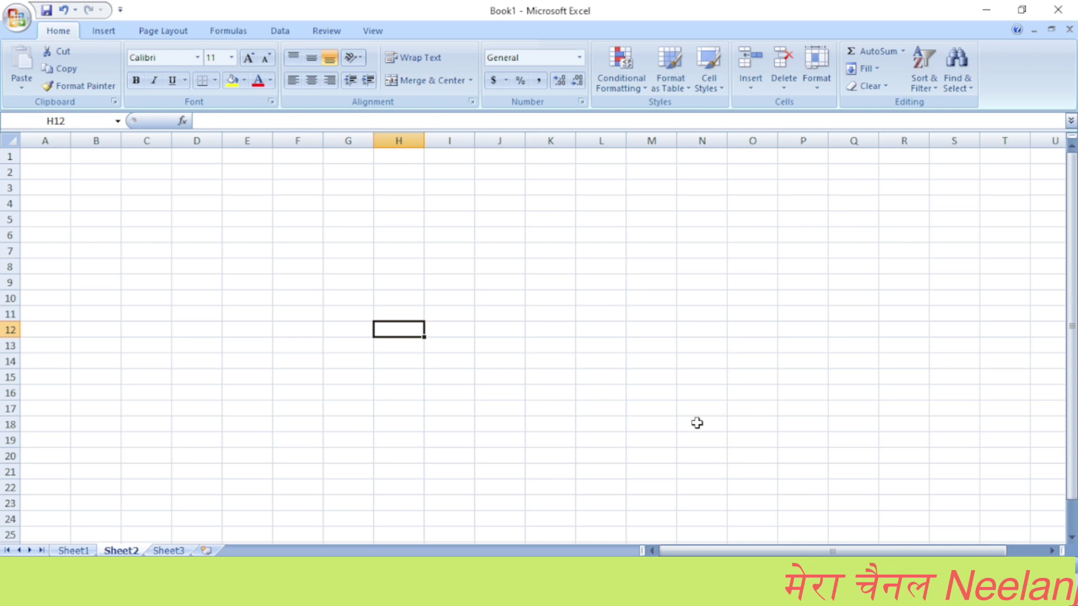
Step: Enter 56, 45, 98, 78 and 52 into row 7 from C7 through G7 on Sheet2
click(138, 251)
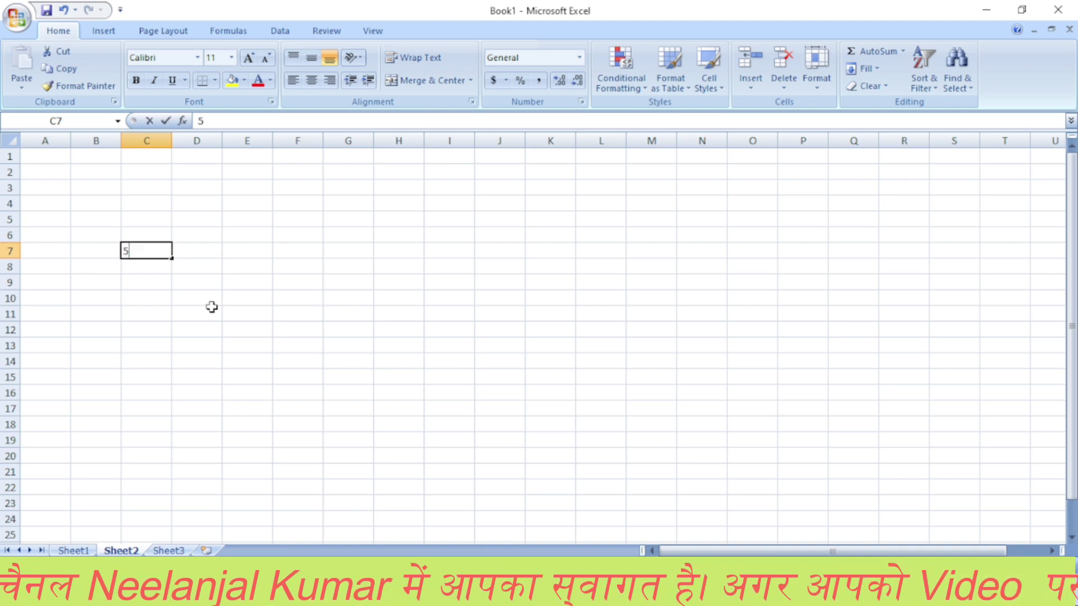
text(56)
key(Tab)
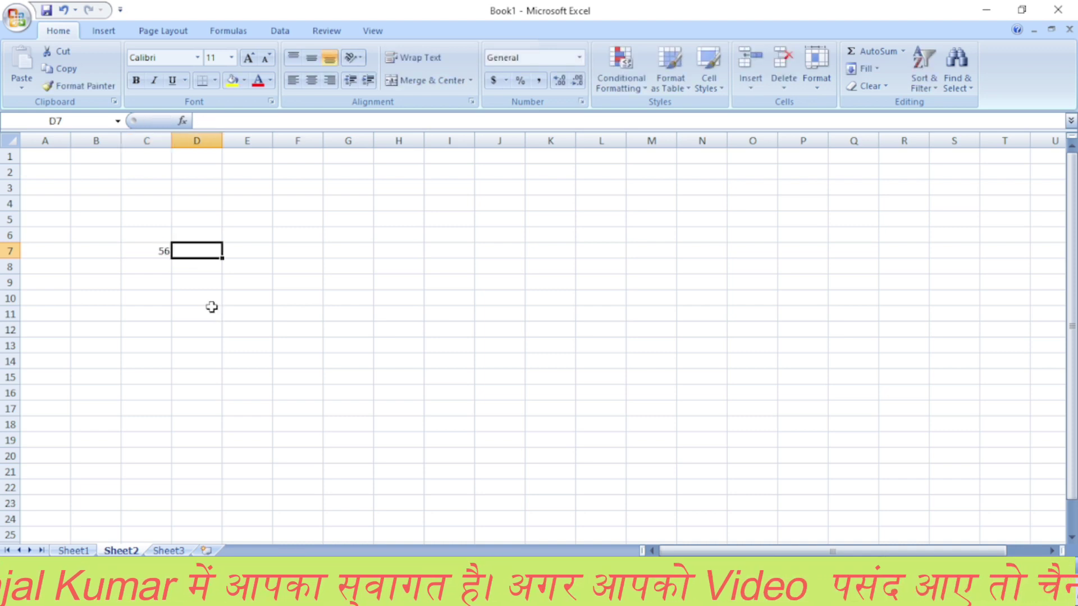
text(45)
key(Tab)
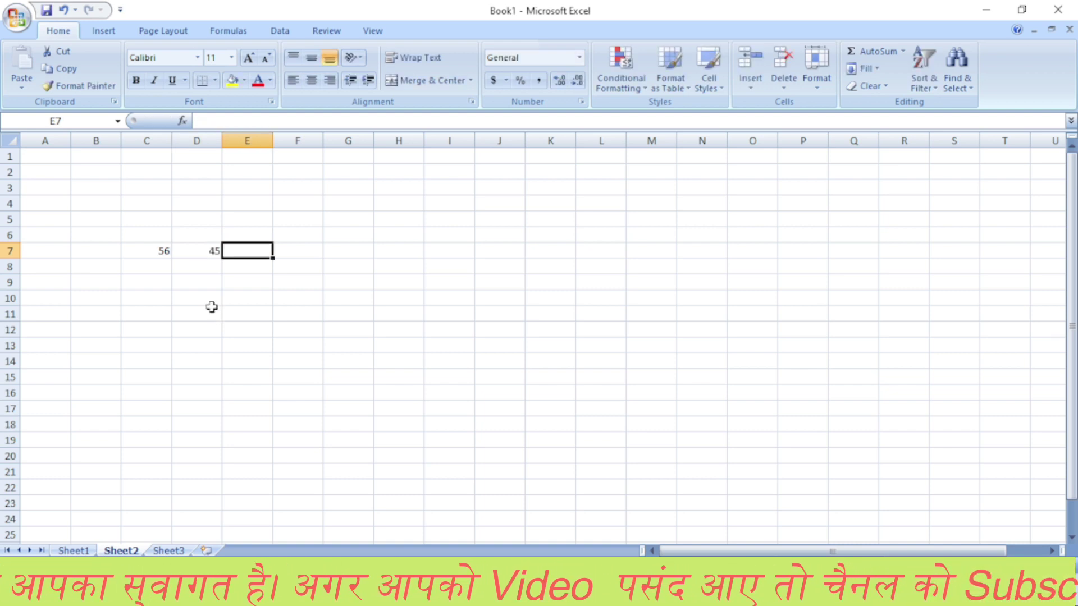
text(98)
key(Tab)
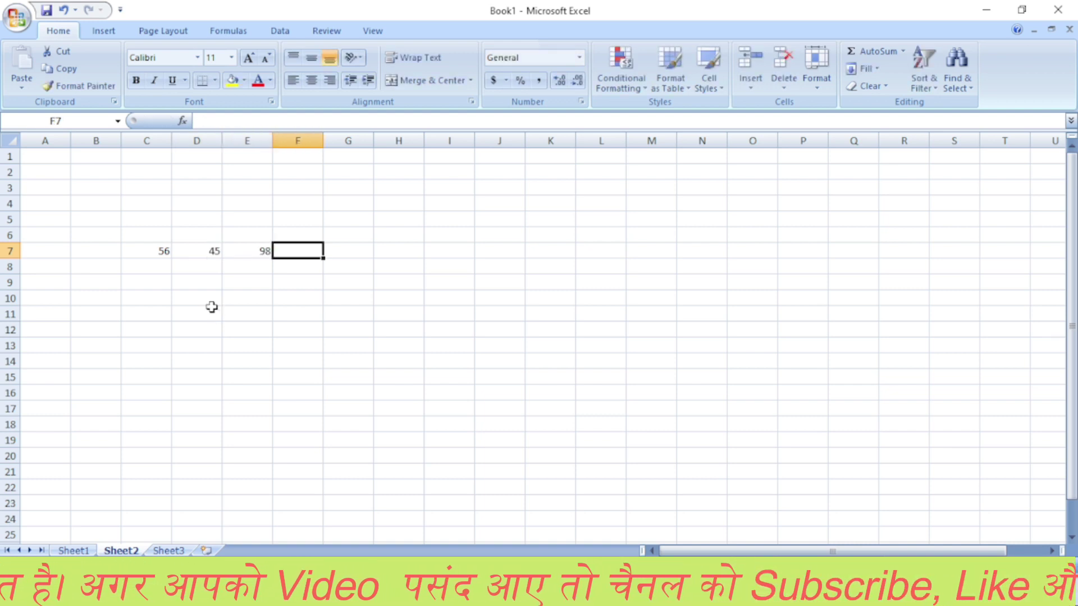
text(78)
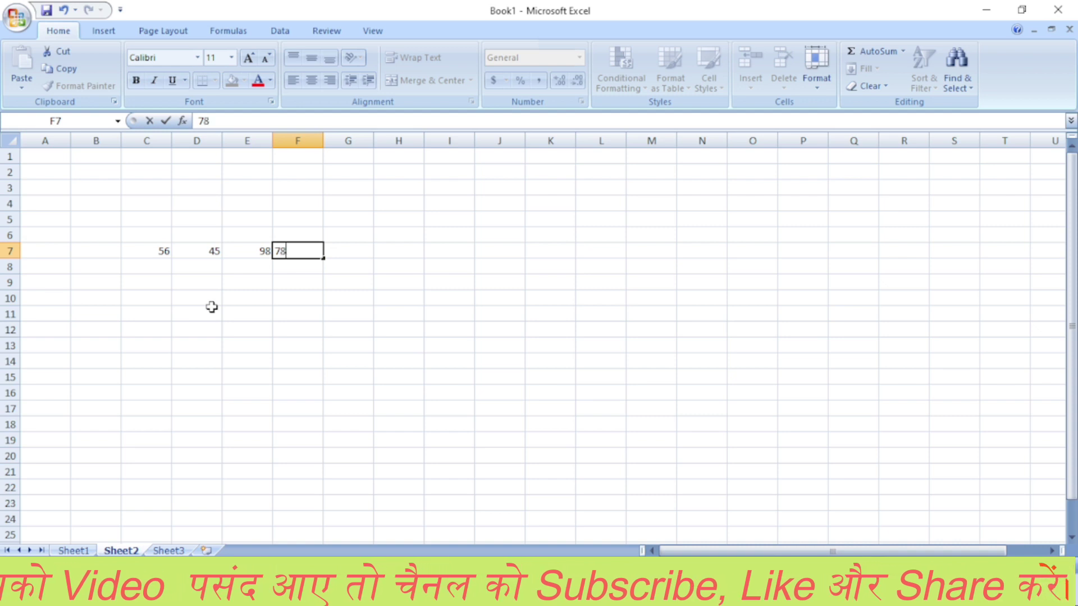
key(Tab)
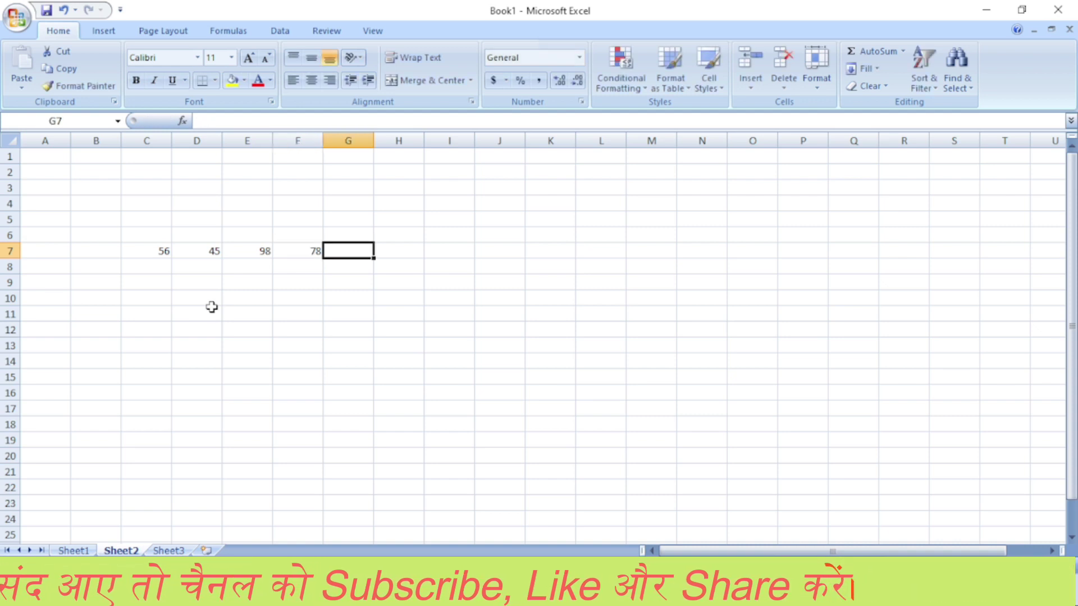
text(52)
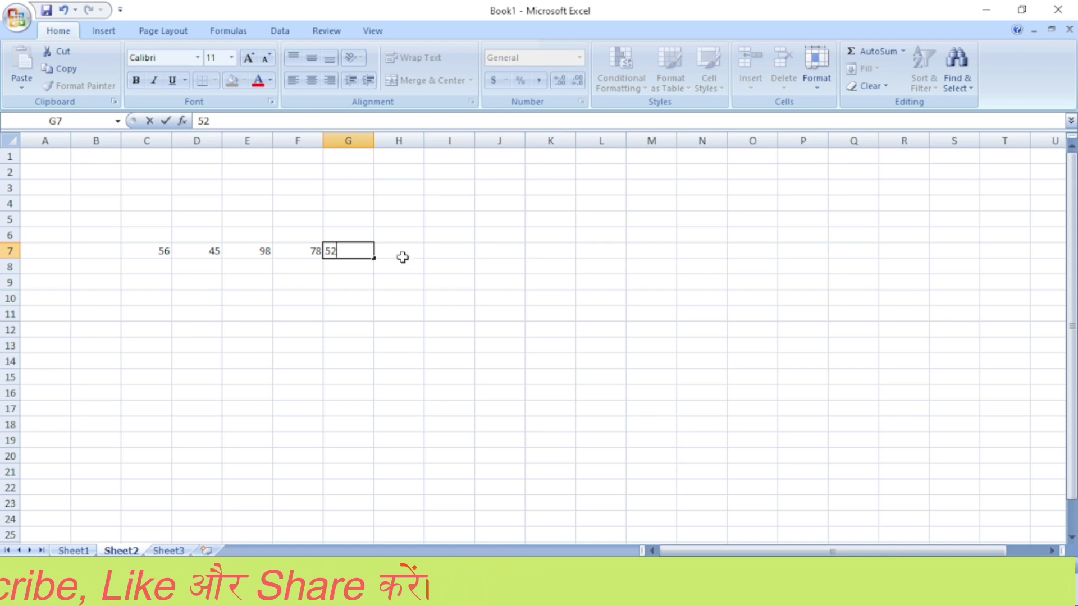
click(402, 254)
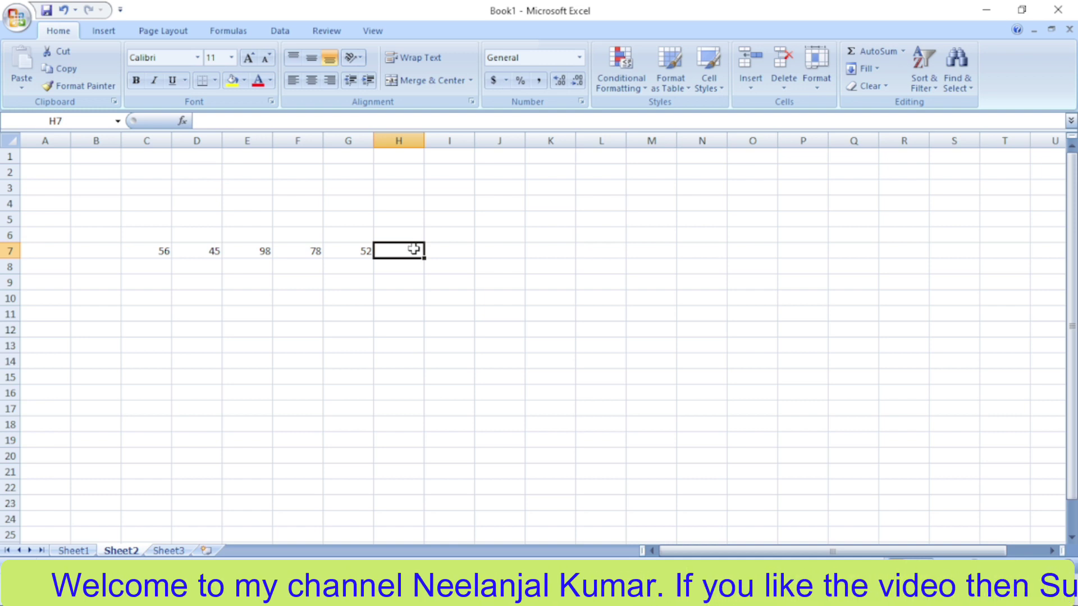
Step: Put =sum(C7:G7) in H7 so it totals row 7 as 329
text(=)
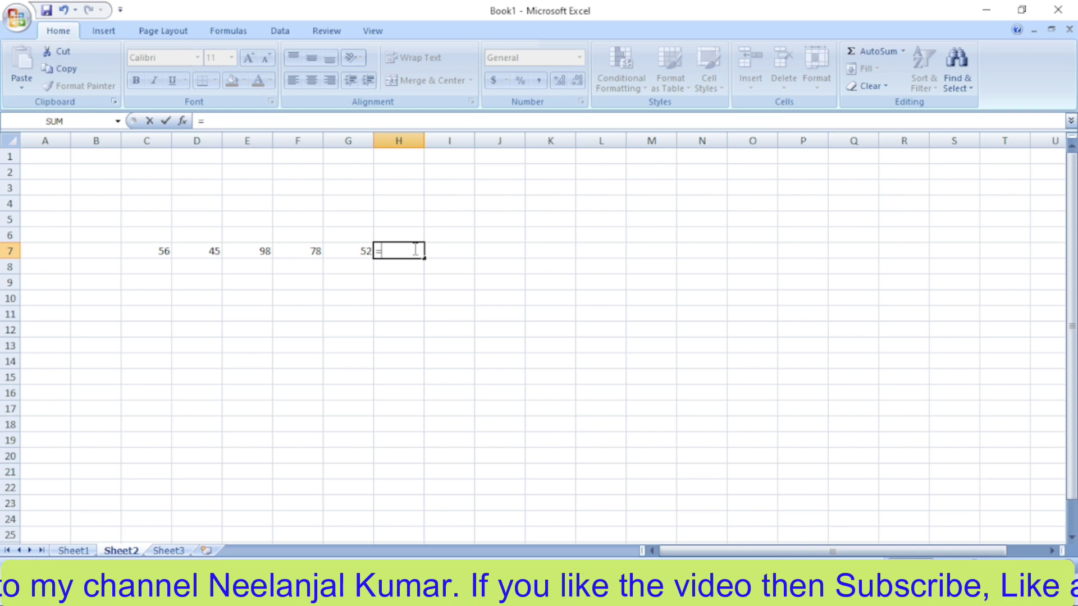
text(su)
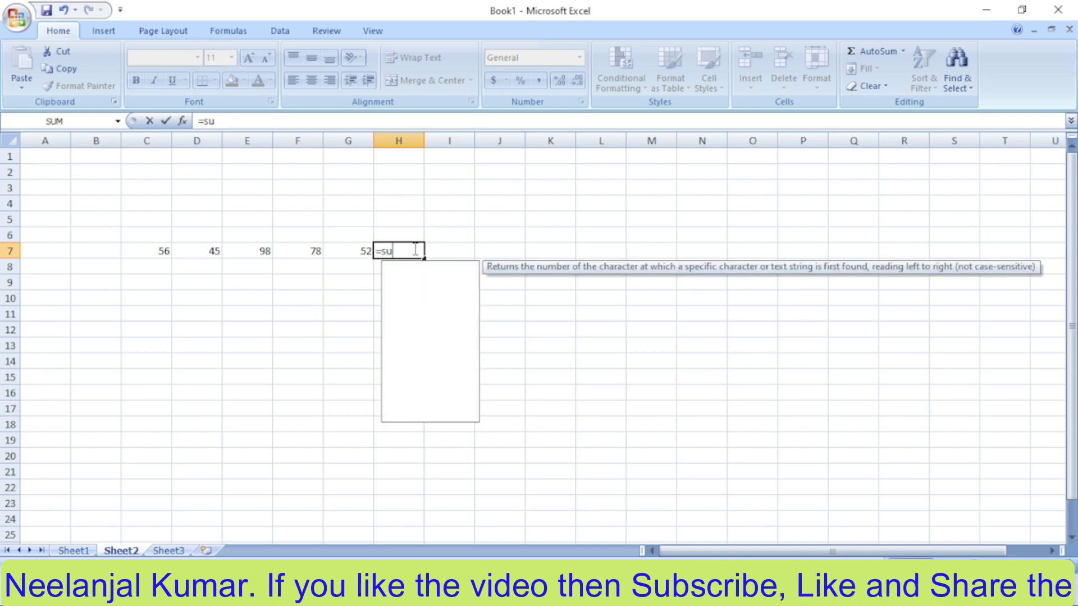
text(m)
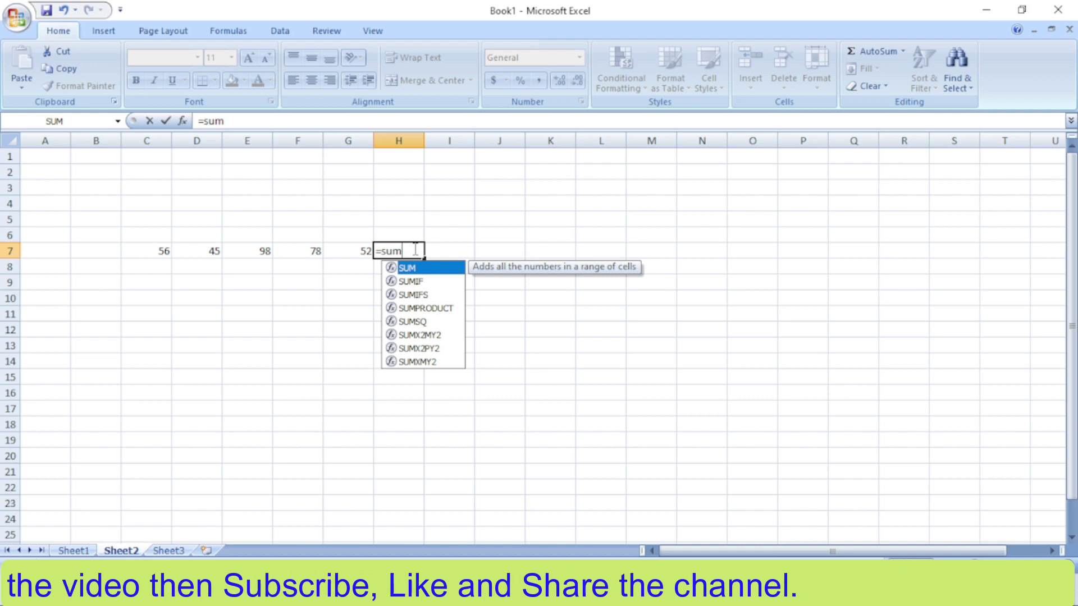
text(()
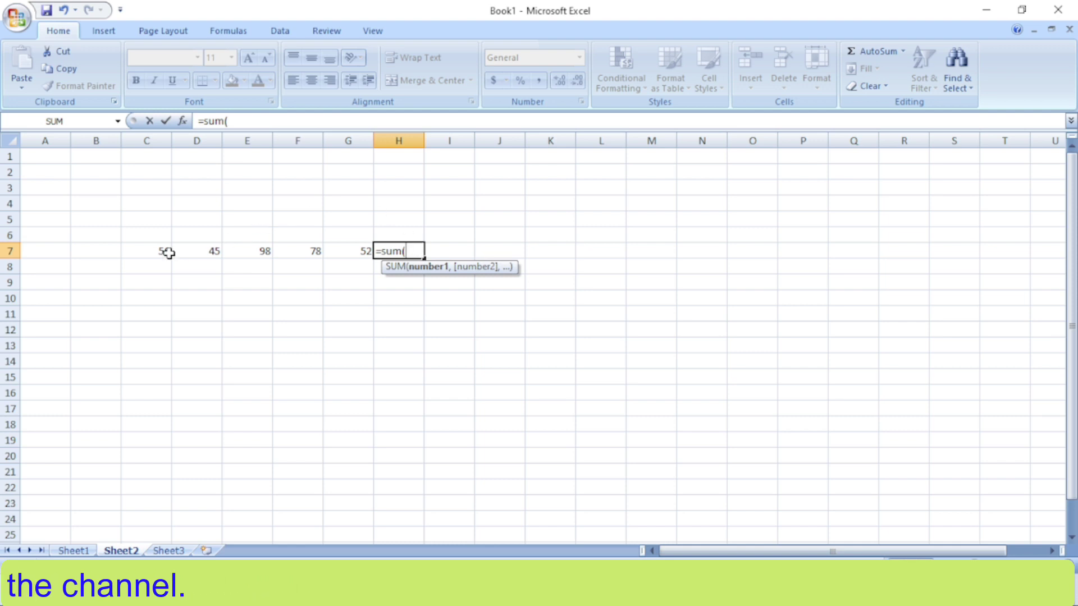
drag(152, 251, 343, 251)
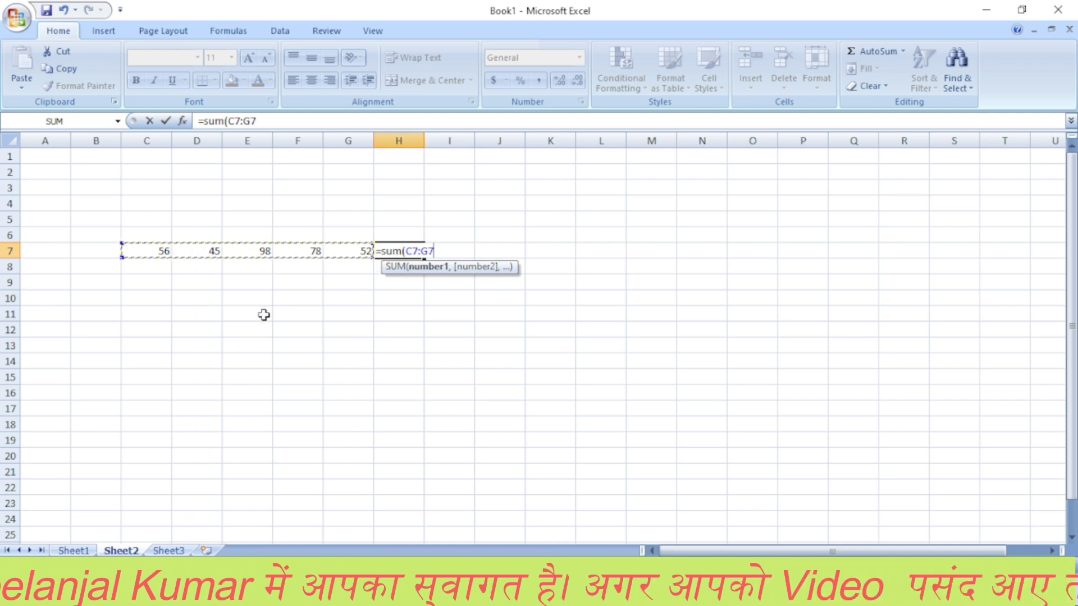
text())
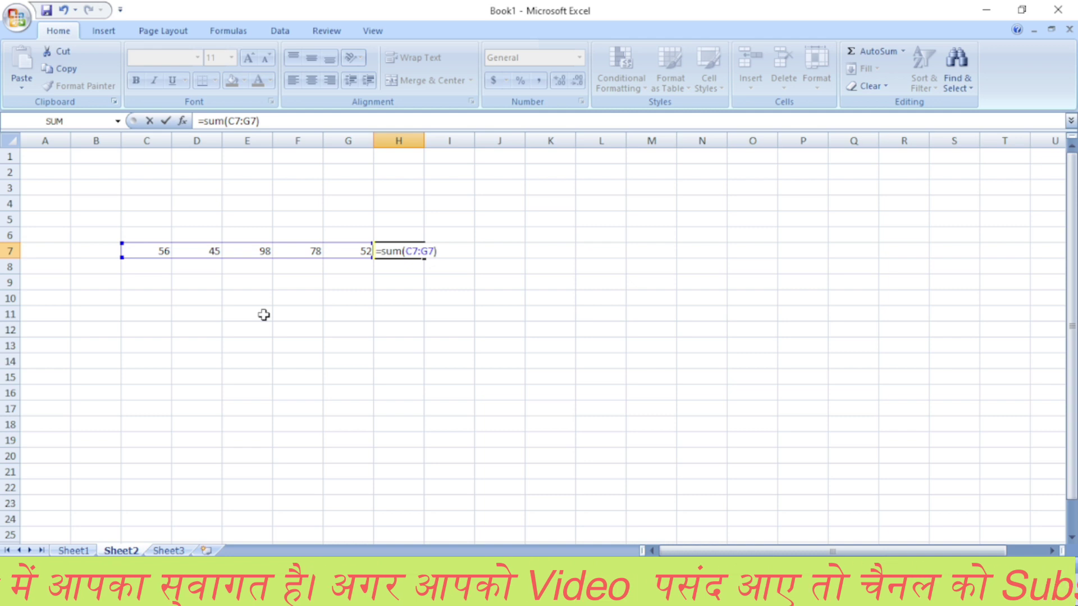
key(Return)
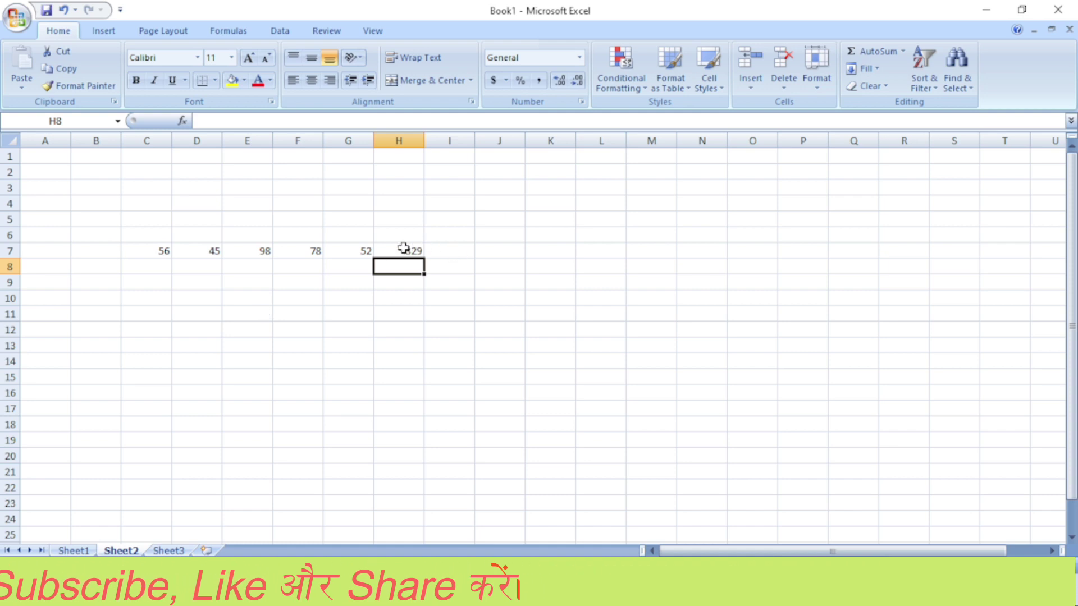
click(403, 249)
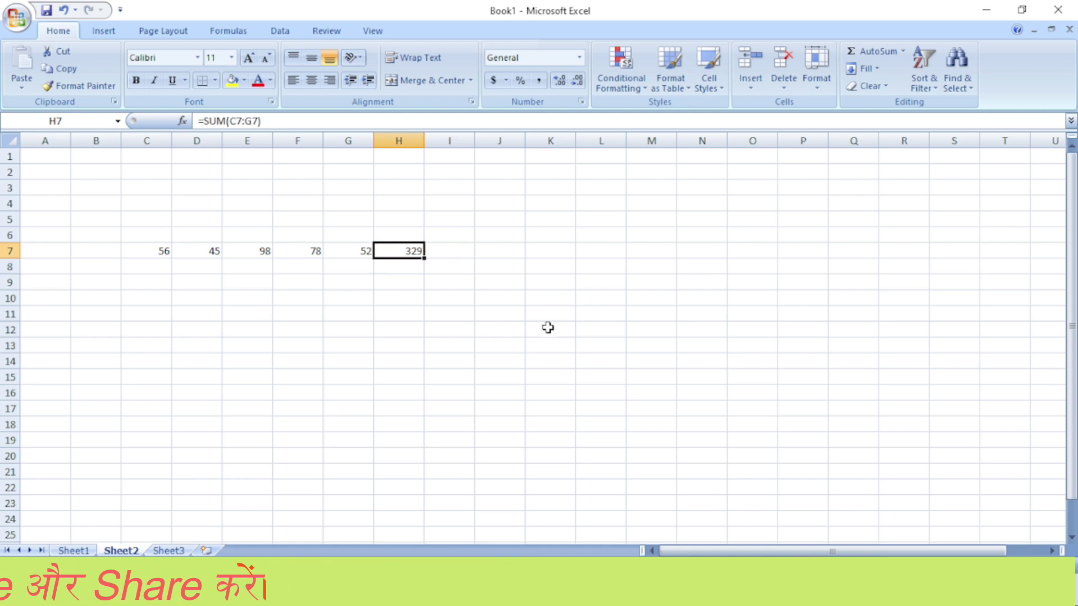
Step: Enter 63, 51, 58, 79 and 94 into row 8 from C8 through G8
click(164, 263)
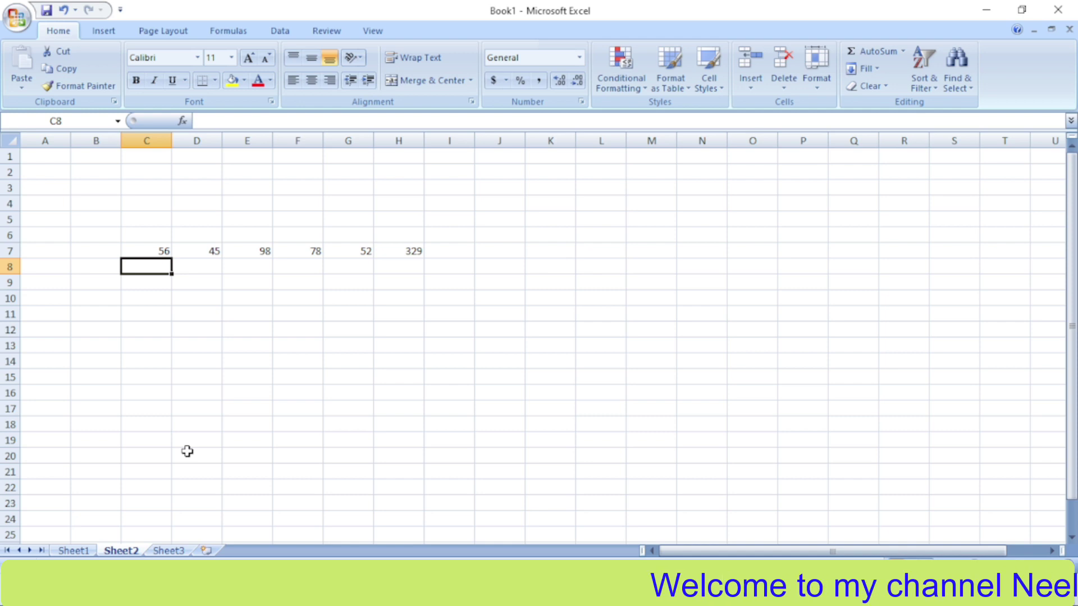
text(6)
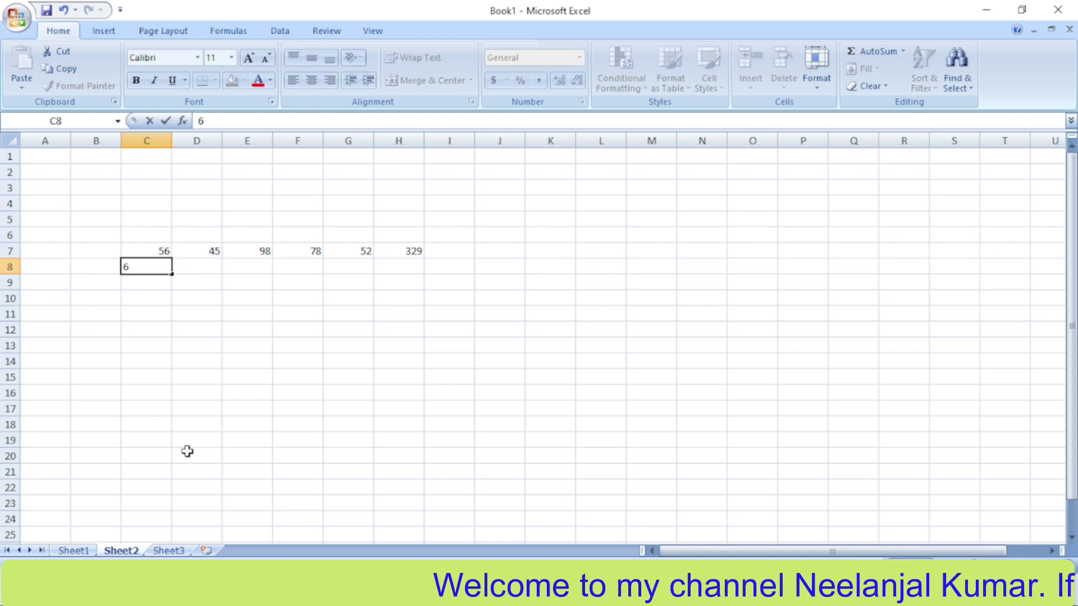
text(3)
key(Tab)
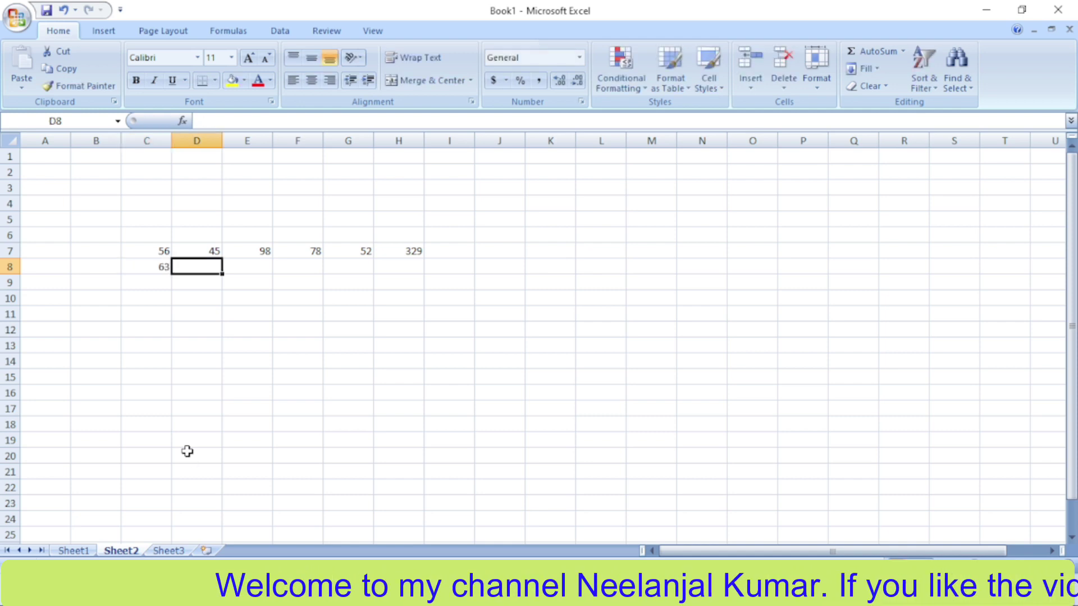
text(51)
key(Tab)
text(58)
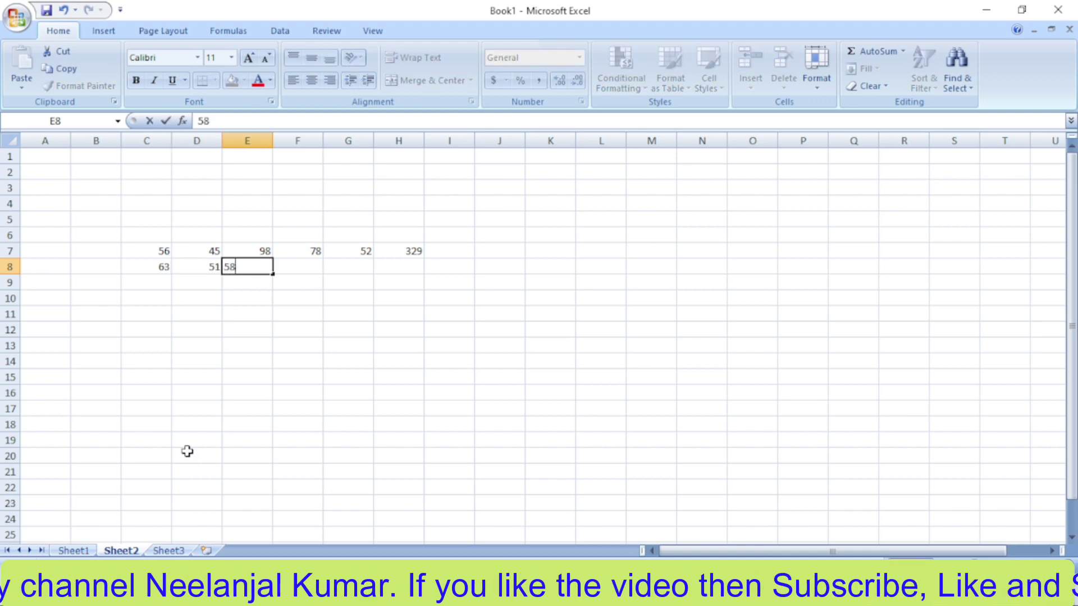
key(Tab)
text(7)
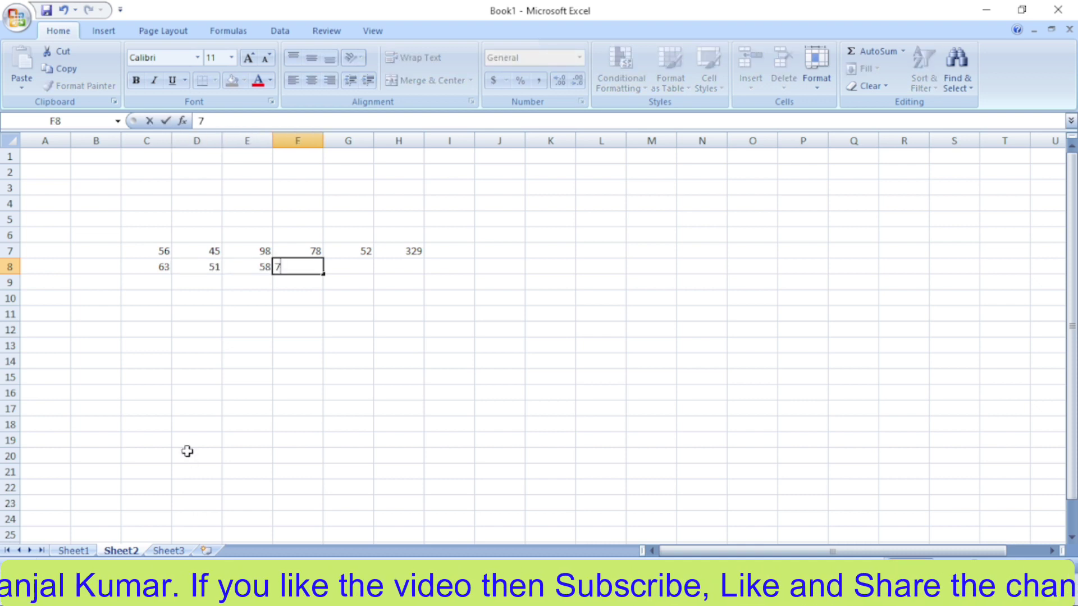
text(9)
key(Tab)
text(9)
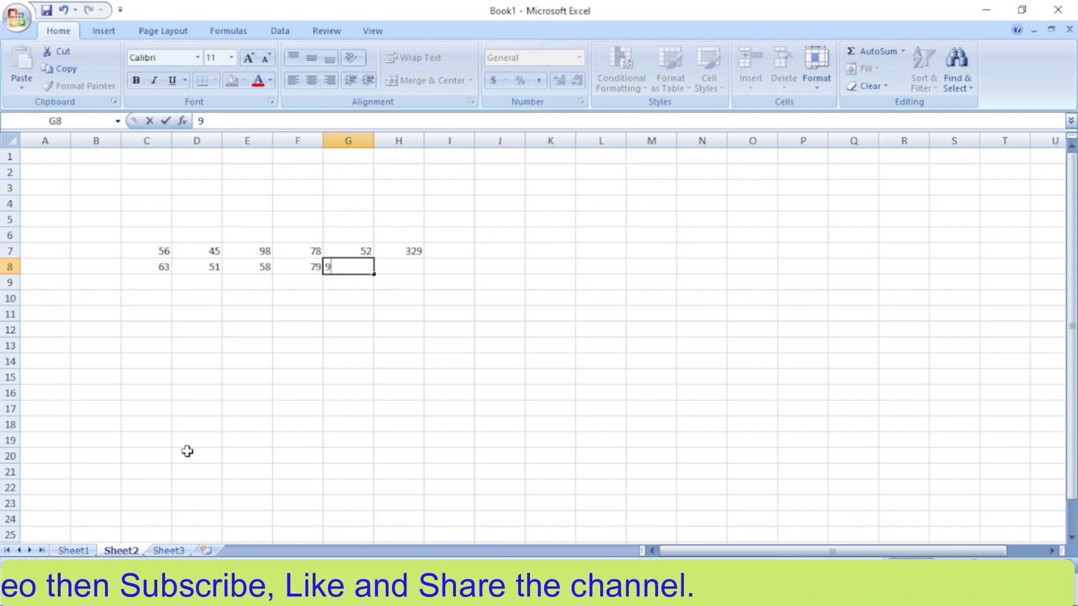
text(4)
key(Tab)
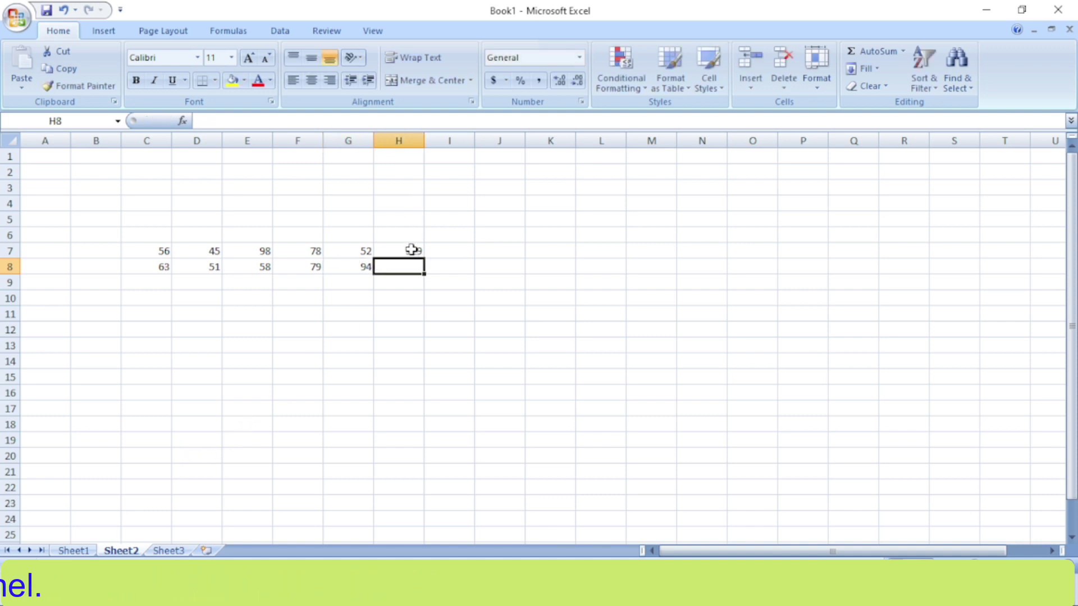
click(412, 250)
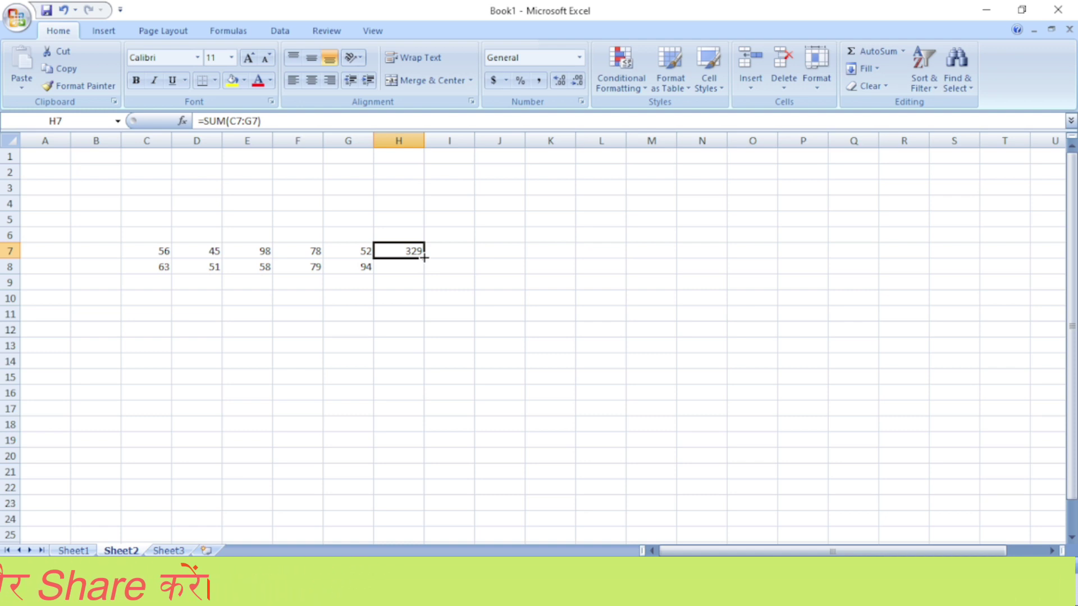
Step: Fill the H7 total down to H8, giving =SUM(C8:G8) showing 345
drag(424, 257, 424, 271)
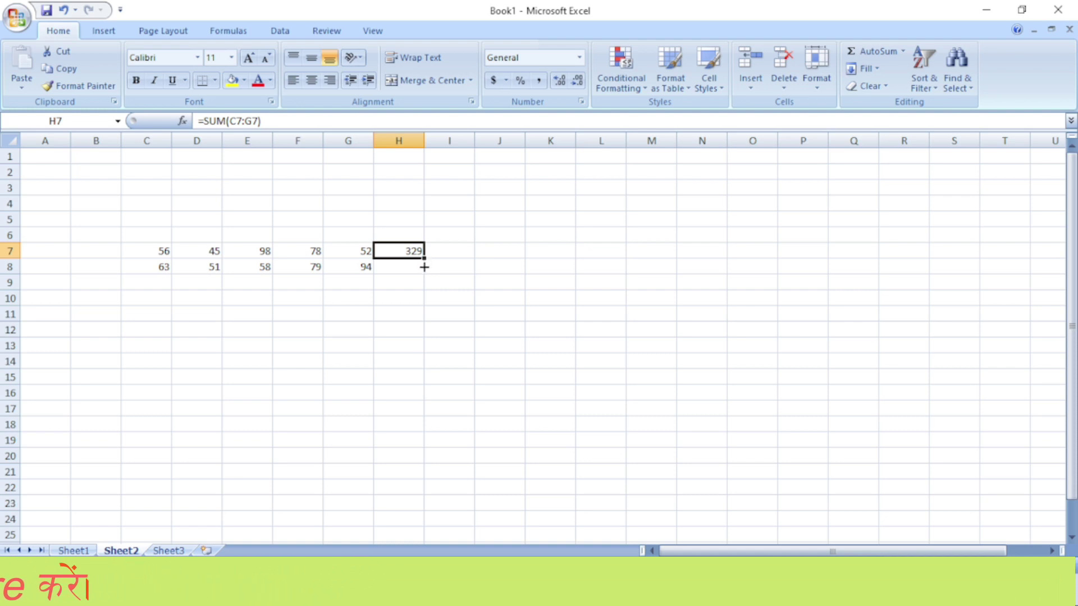
click(413, 348)
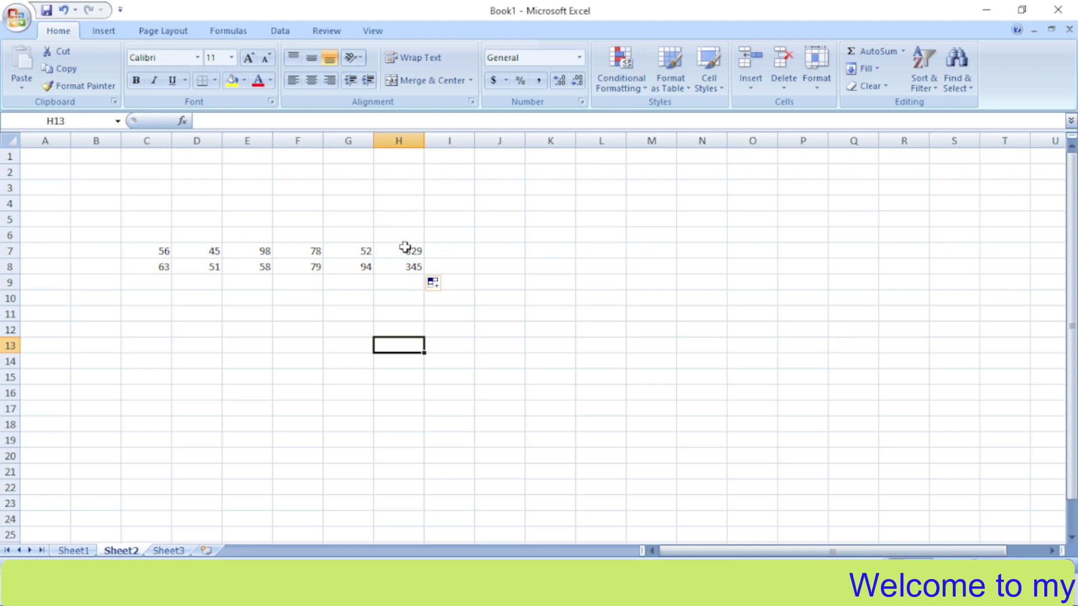
click(400, 263)
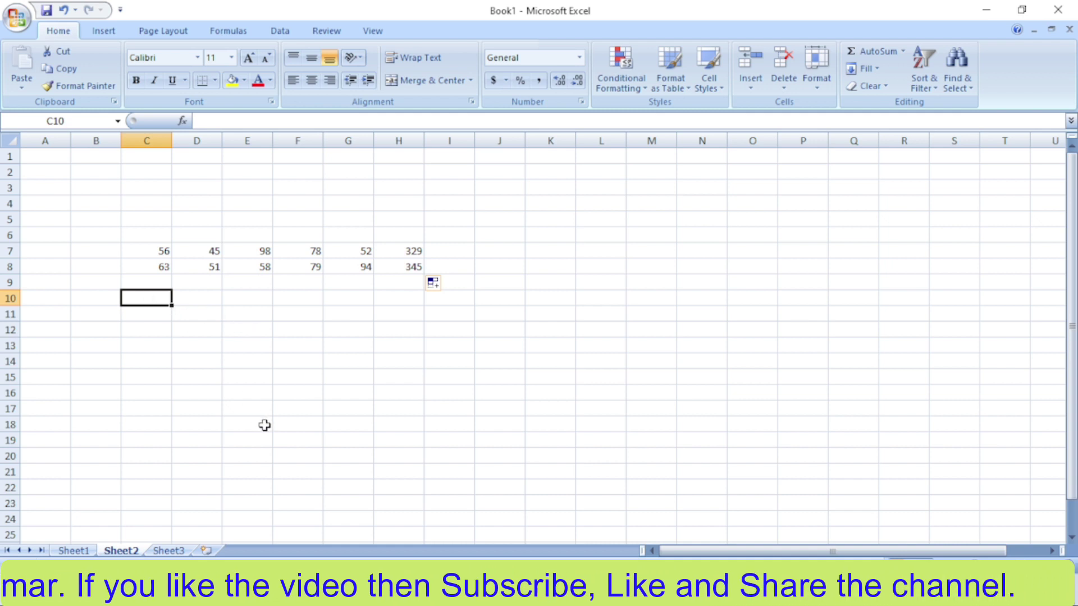
Step: Put =SUM(C7:C8) in C10 to total column C as 119
text(=)
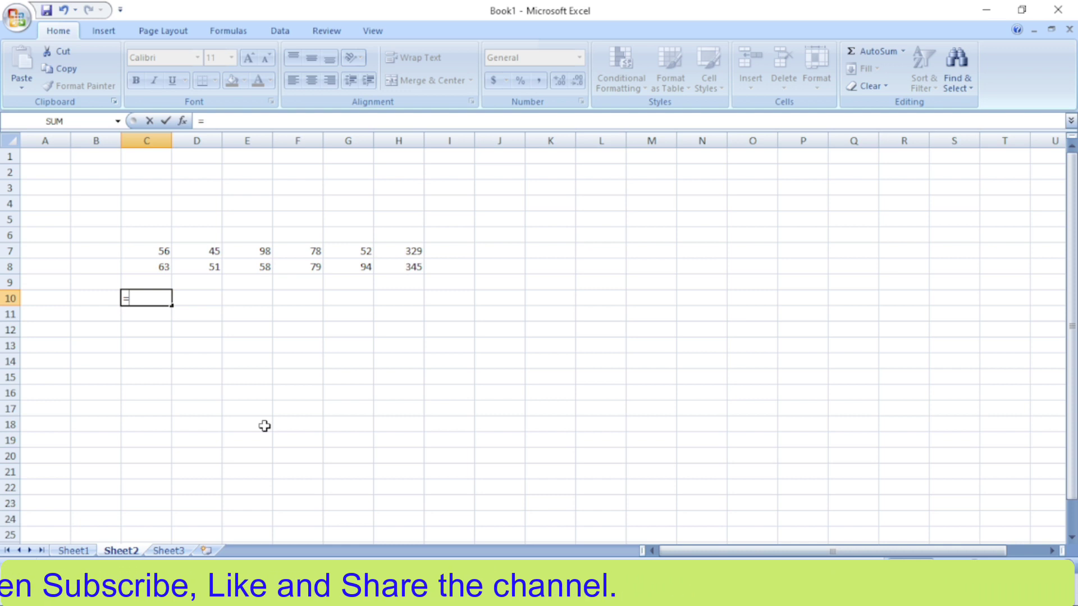
text(sum)
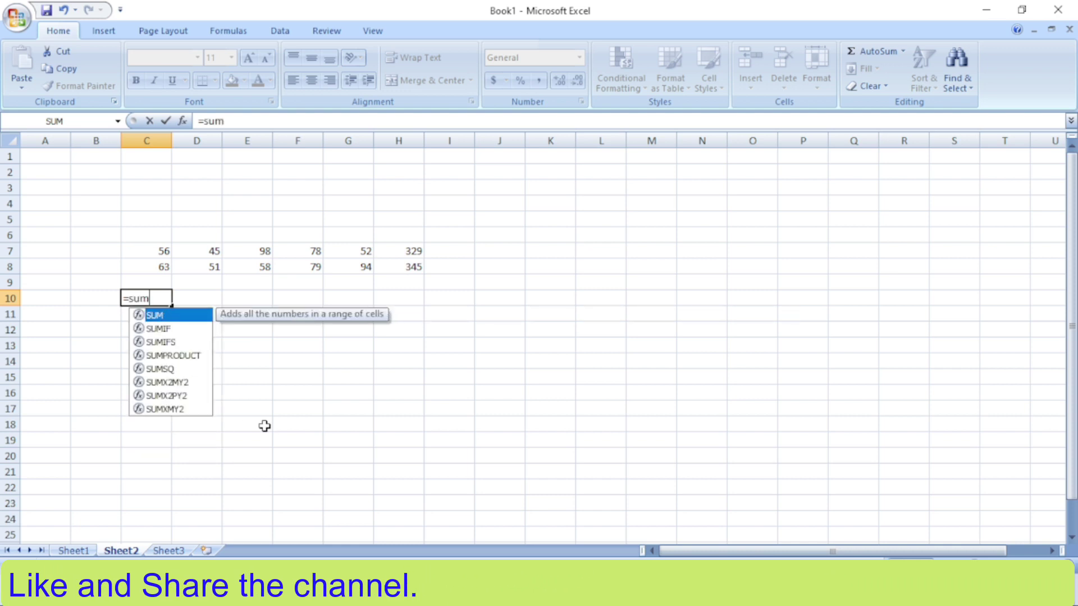
text(()
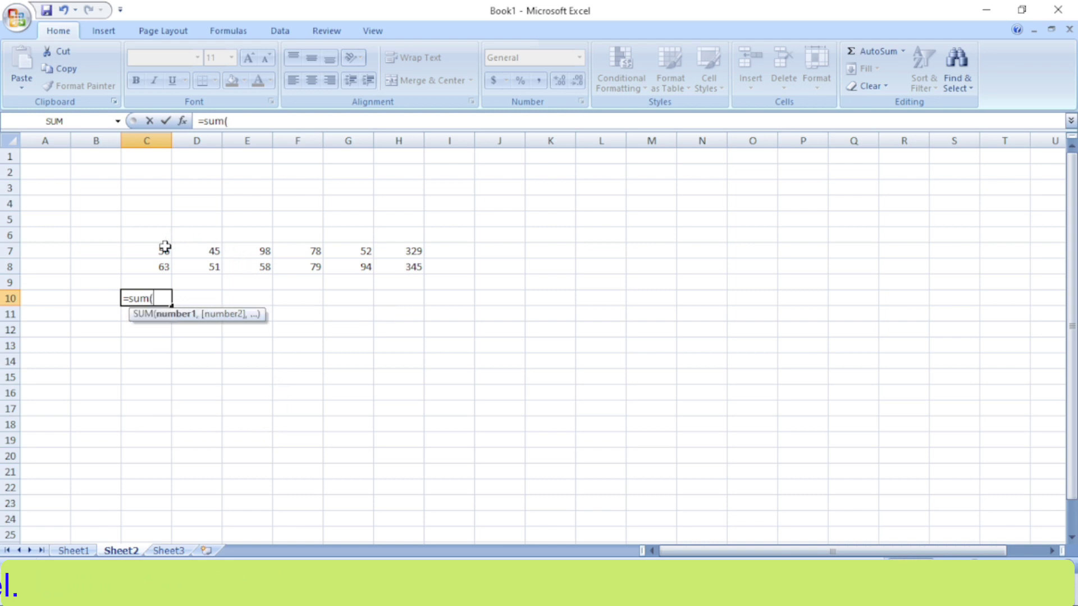
drag(163, 247, 163, 267)
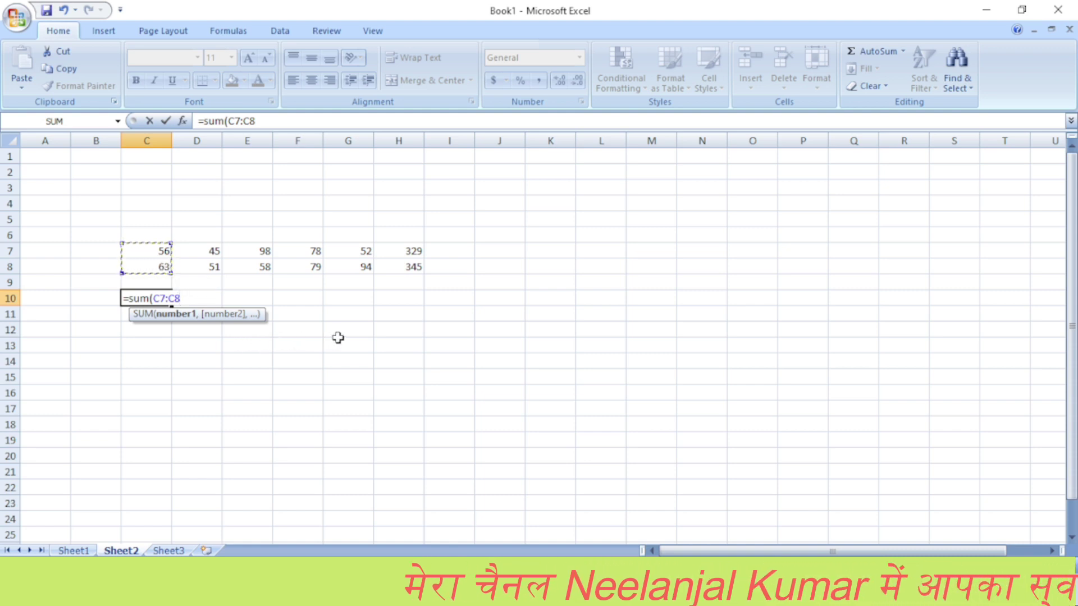
text())
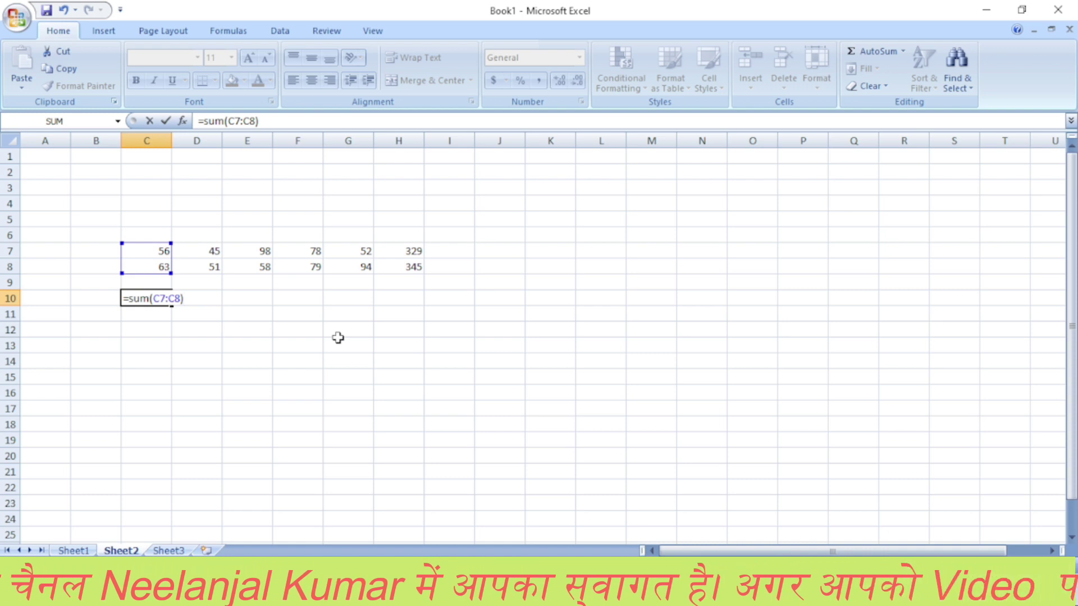
key(Return)
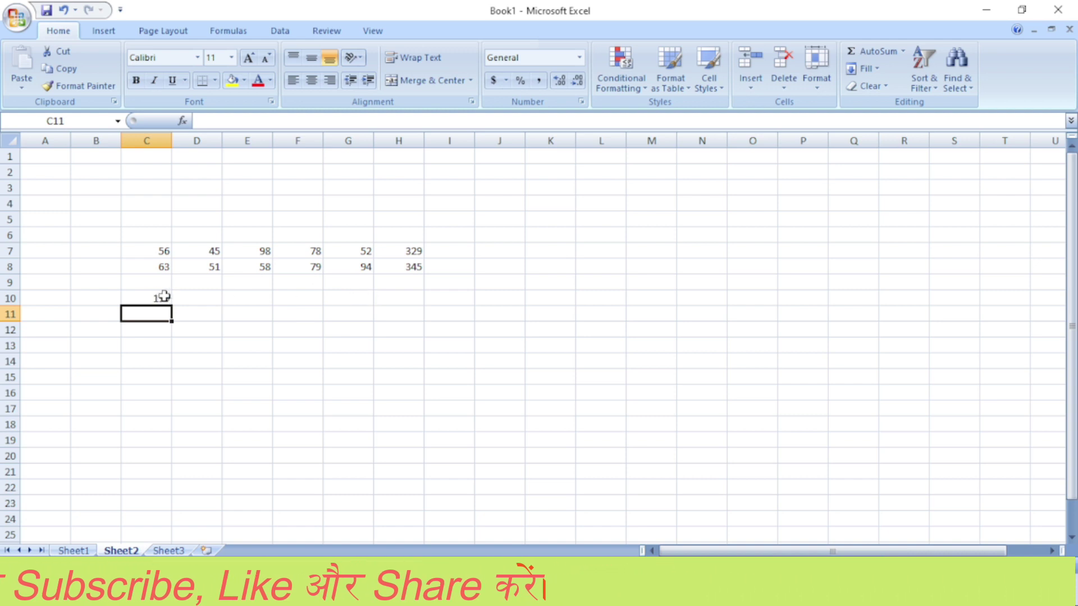
click(163, 296)
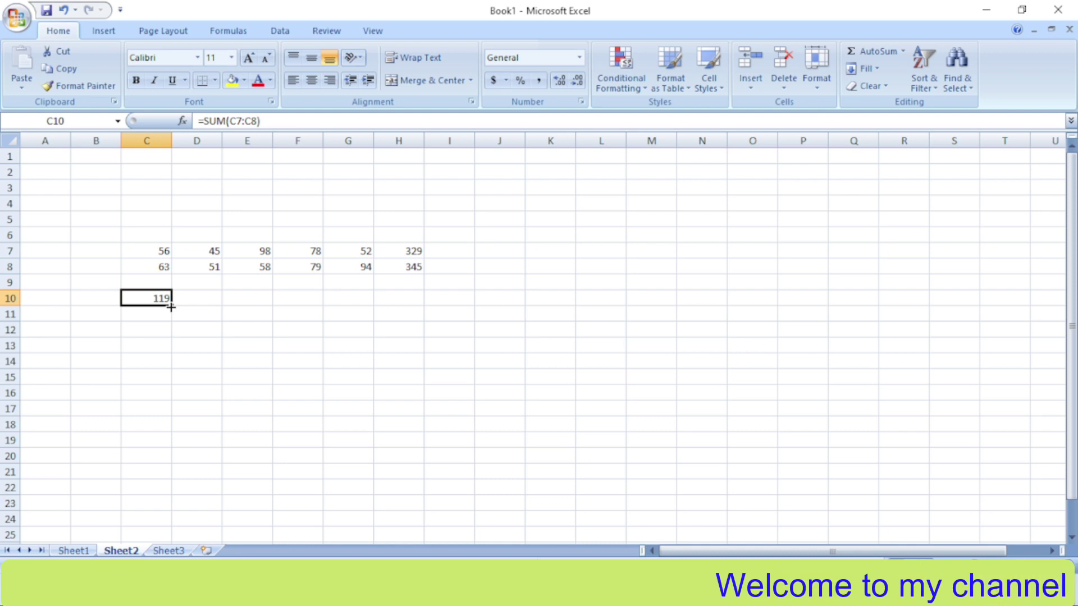
Step: Fill the C10 total right to H10, giving 96, 156, 157, 146 and 674, and begin a SUM in J7
drag(170, 307, 322, 306)
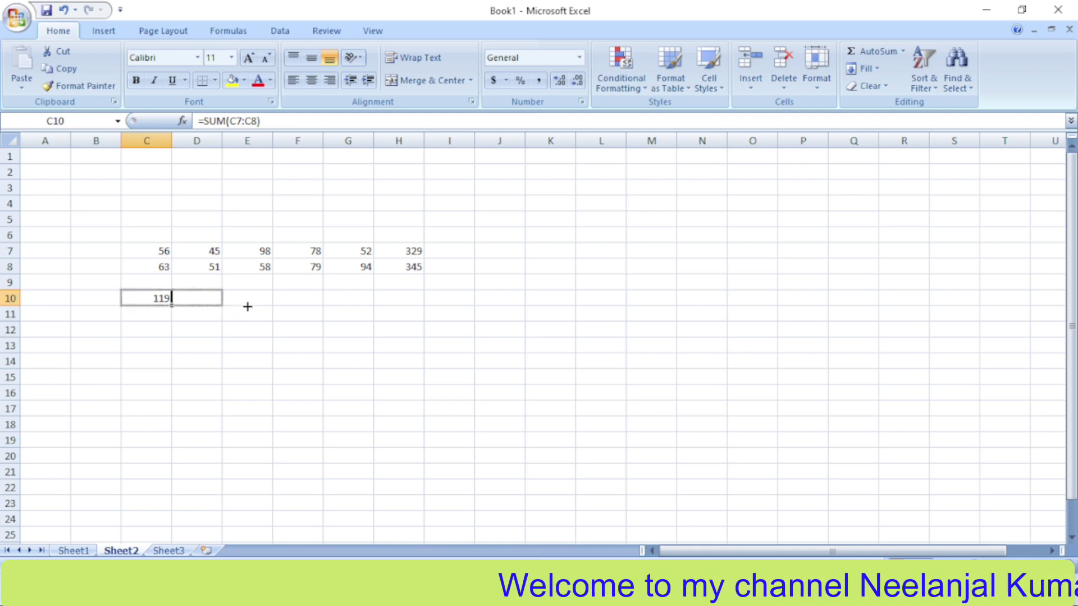
drag(323, 307, 418, 307)
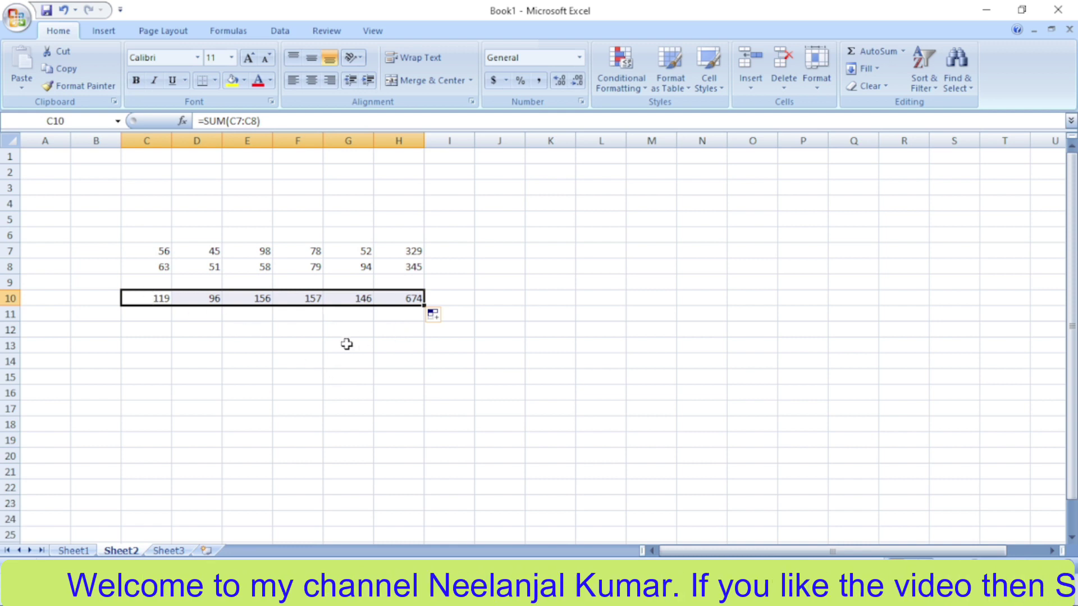
click(331, 351)
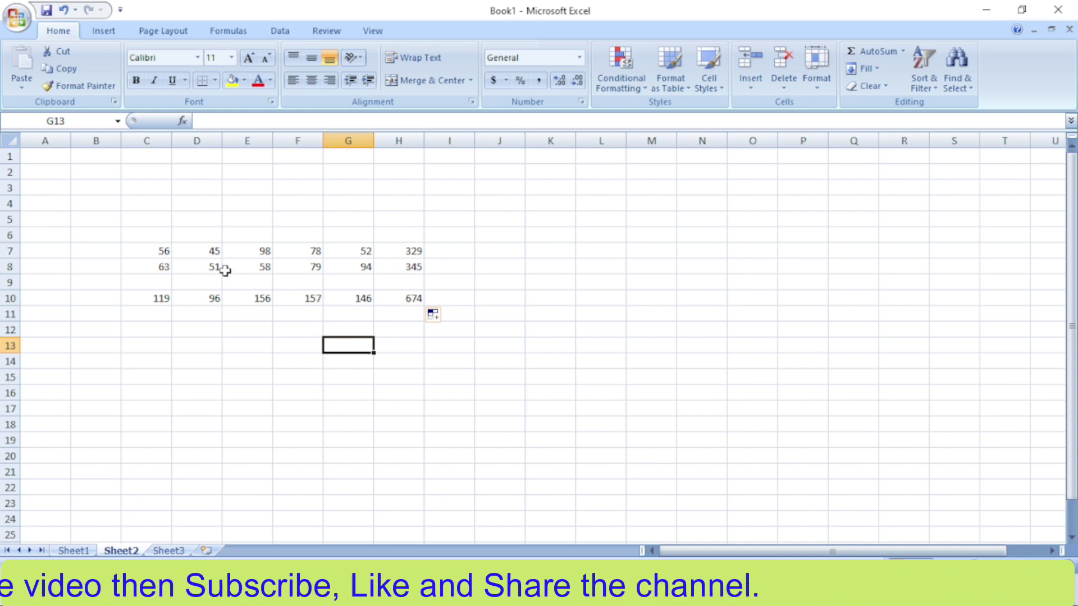
click(505, 253)
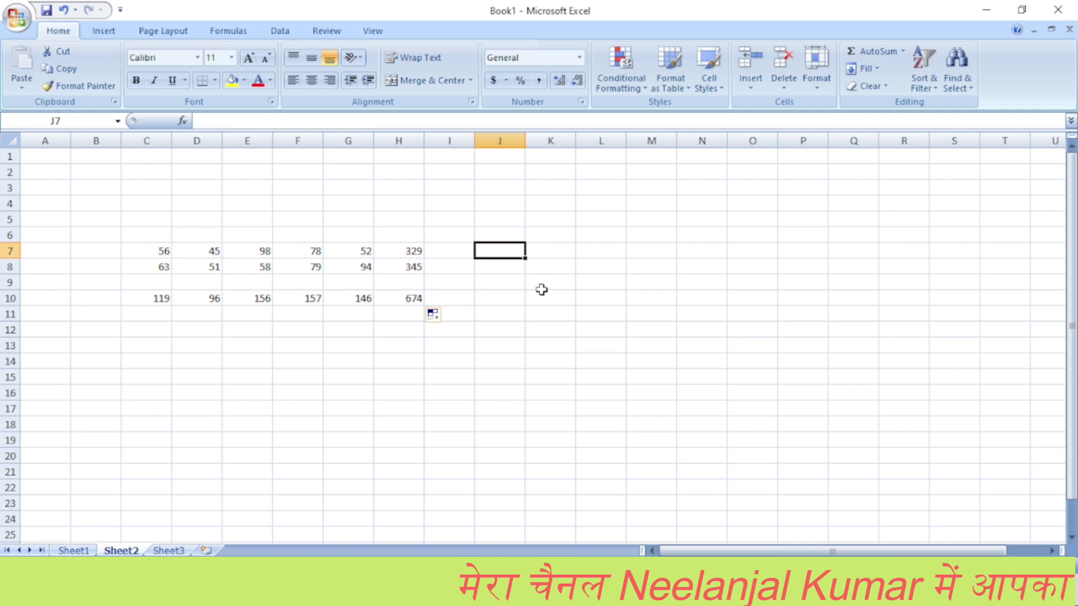
text(=)
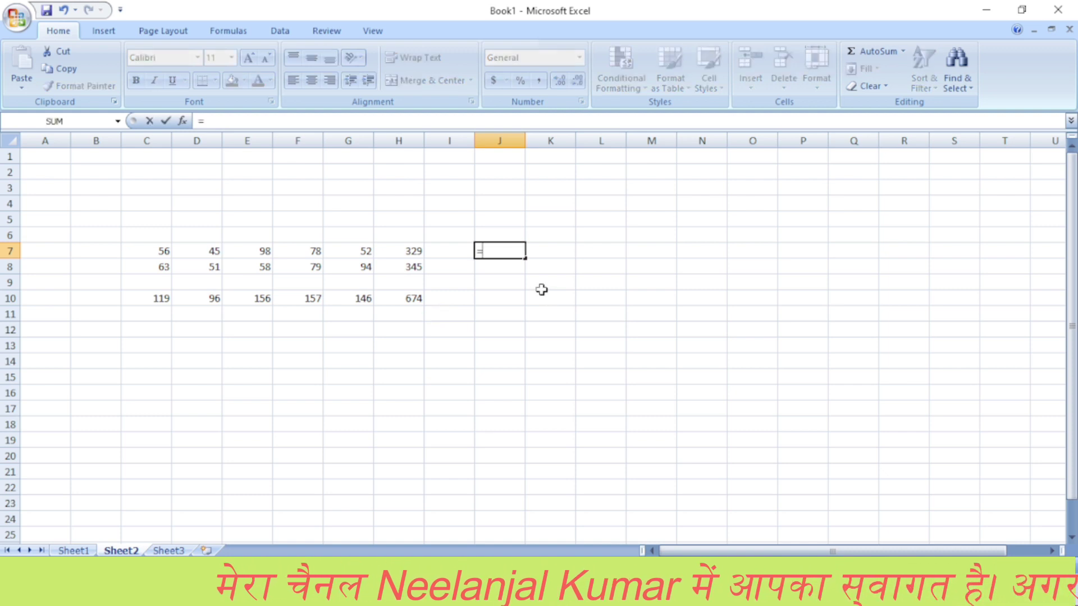
text(sum)
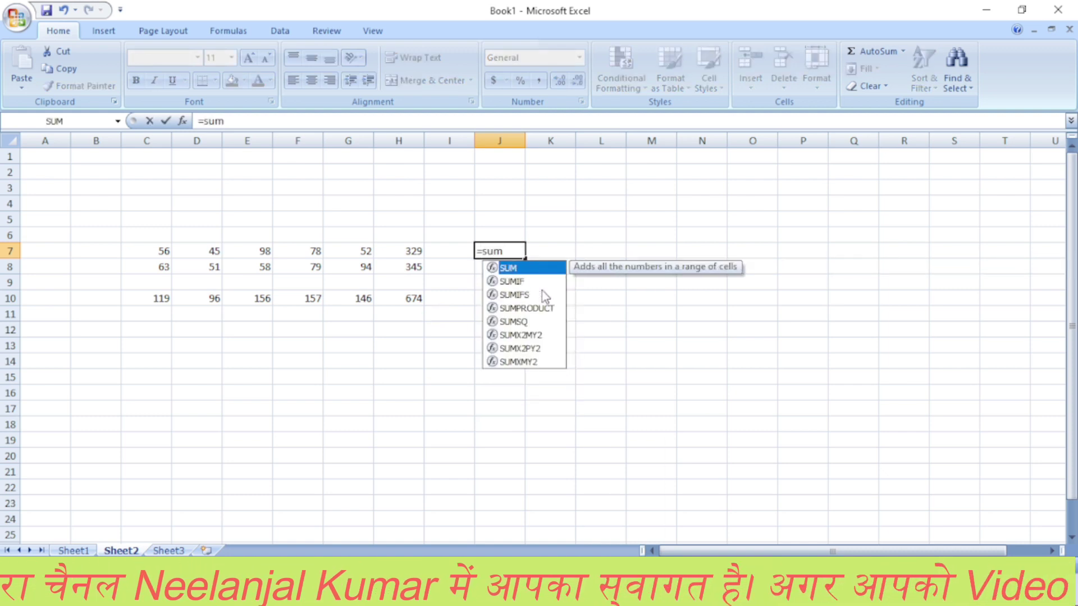
text(()
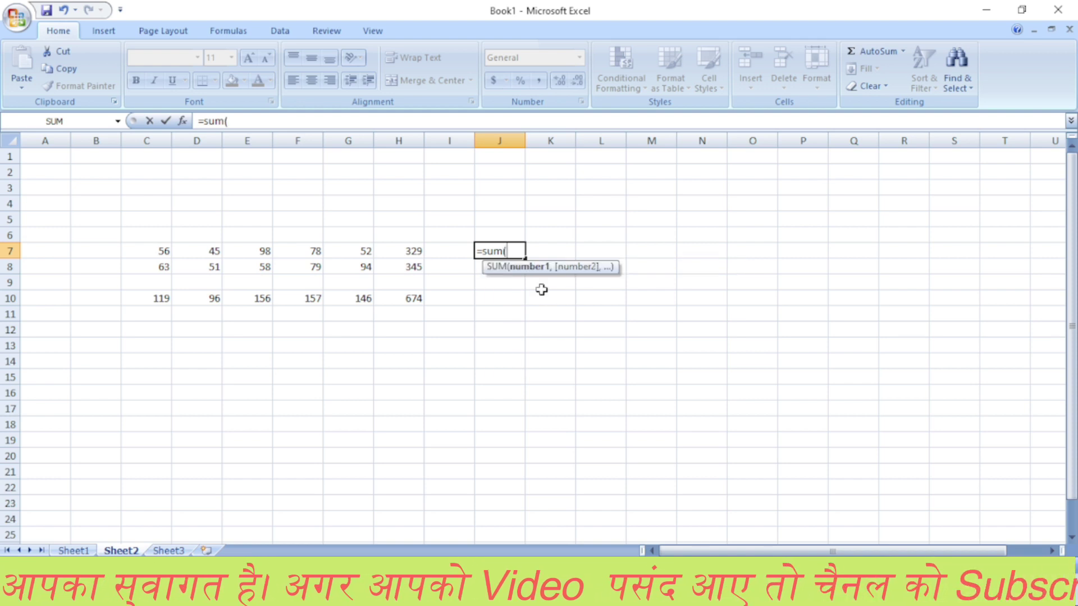
Step: Complete J7 as =sum(C7+D7+E7+F7+G7+H7) to total row 7 as 658
click(152, 247)
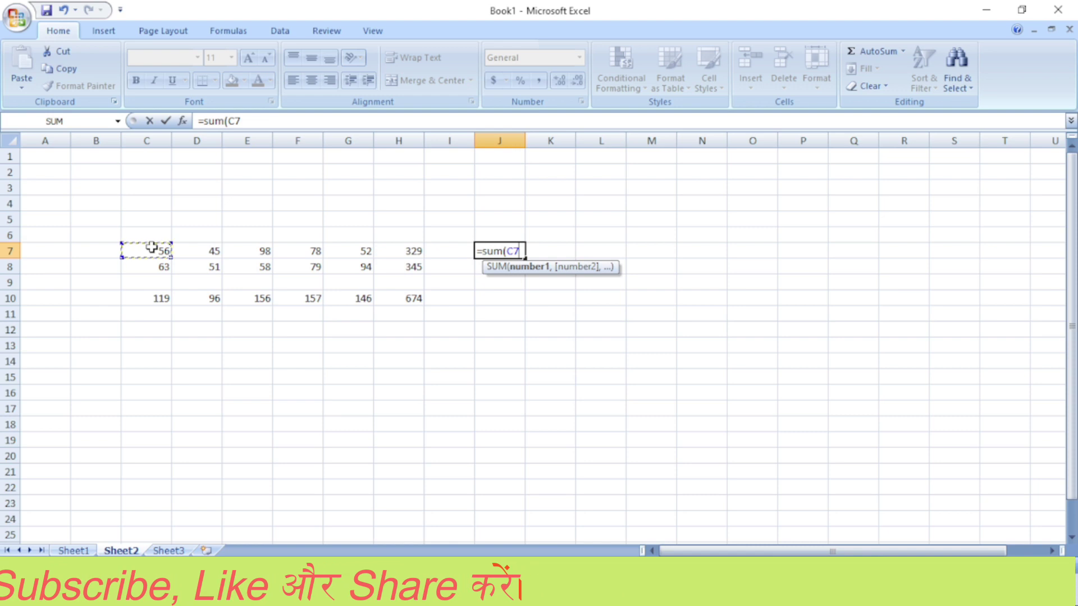
text(+)
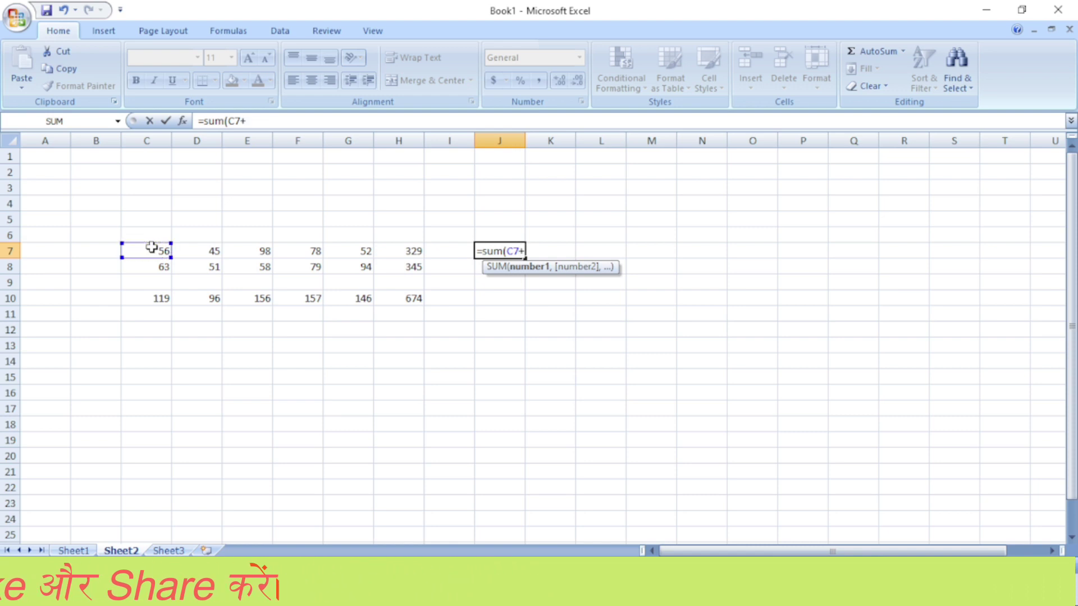
click(207, 251)
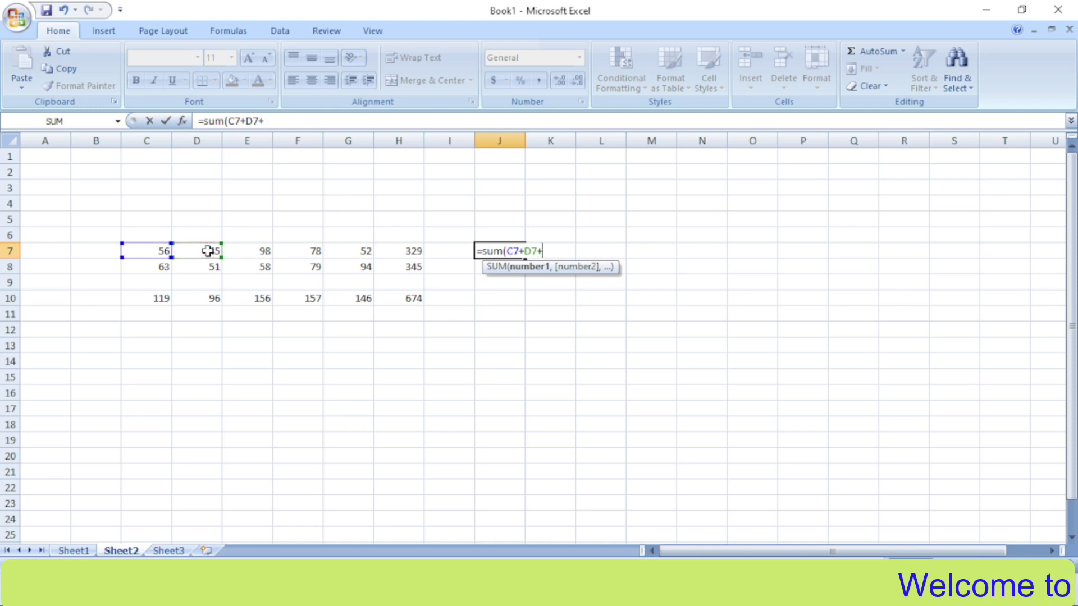
click(262, 248)
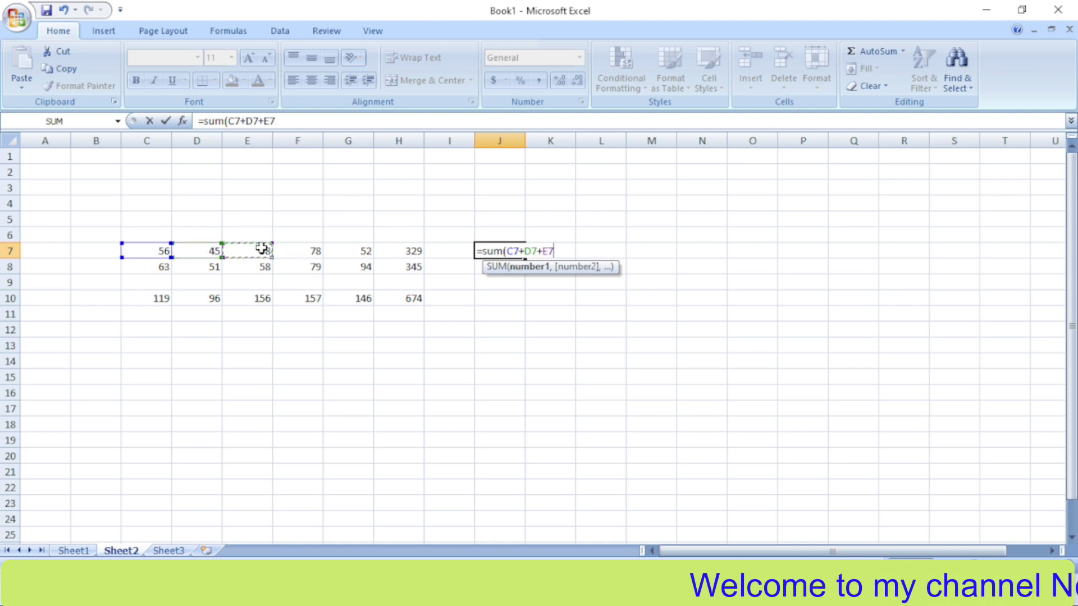
text(+)
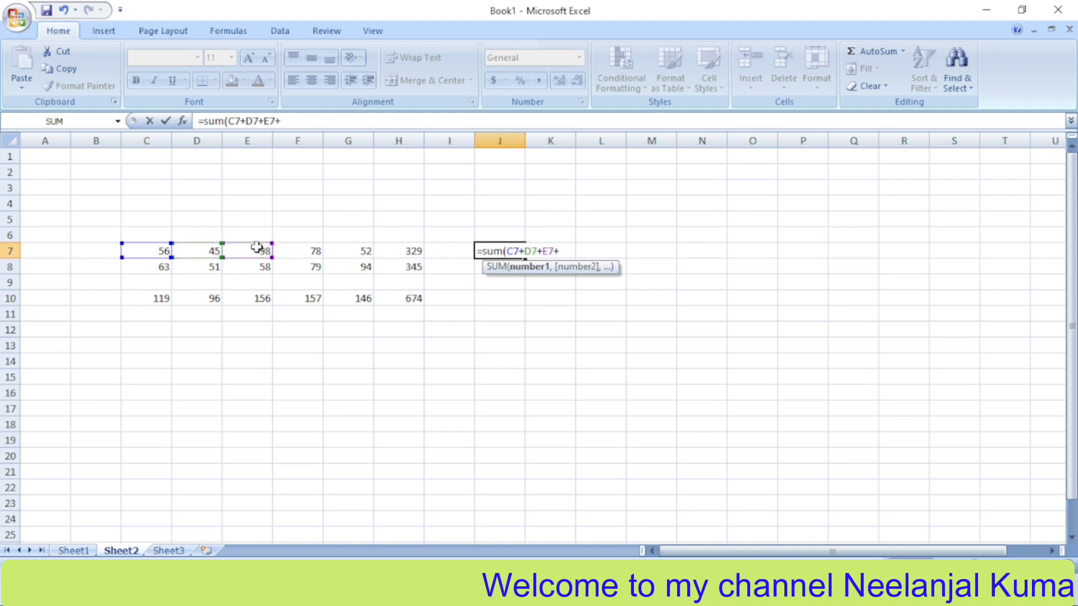
click(306, 250)
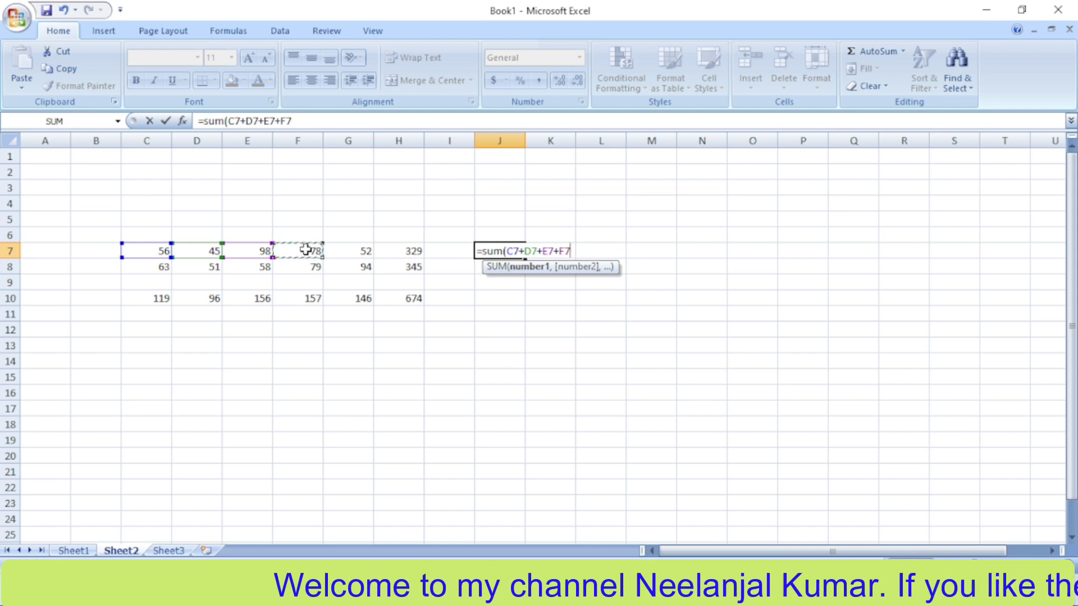
text(+)
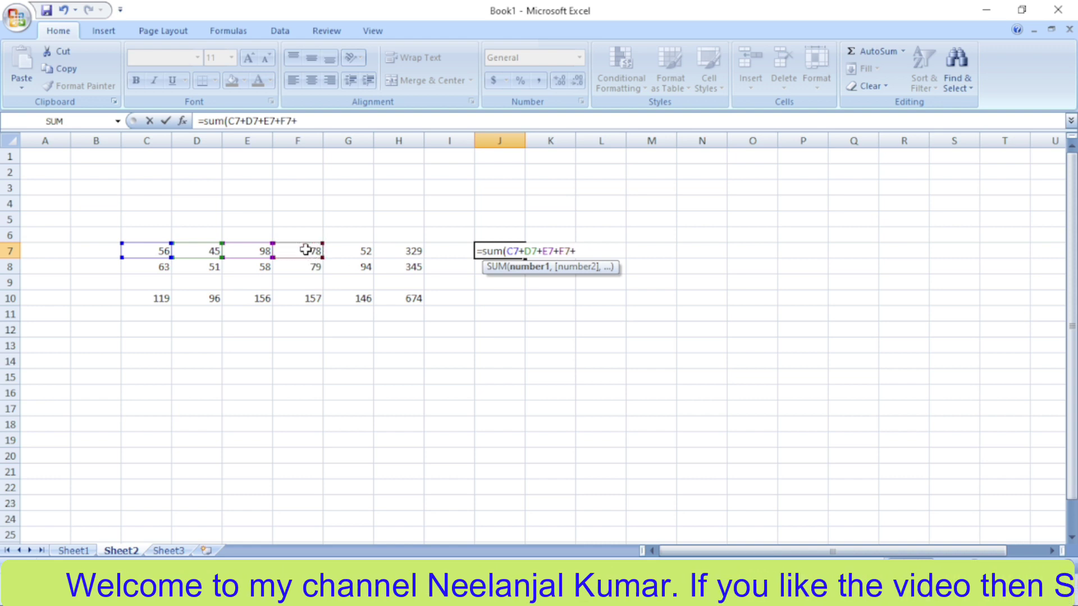
click(358, 249)
text(+)
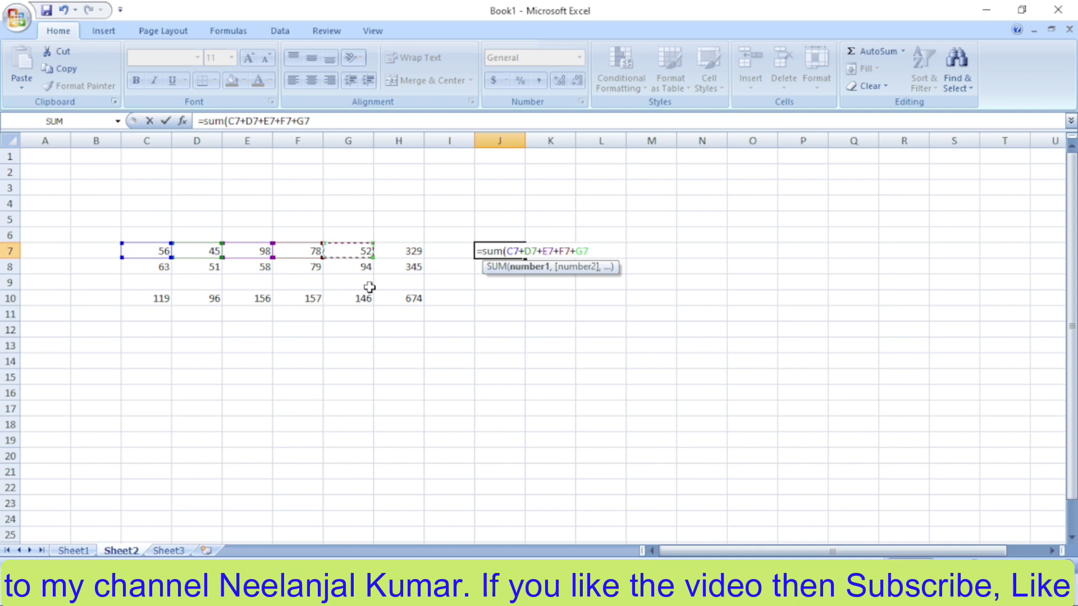
click(412, 251)
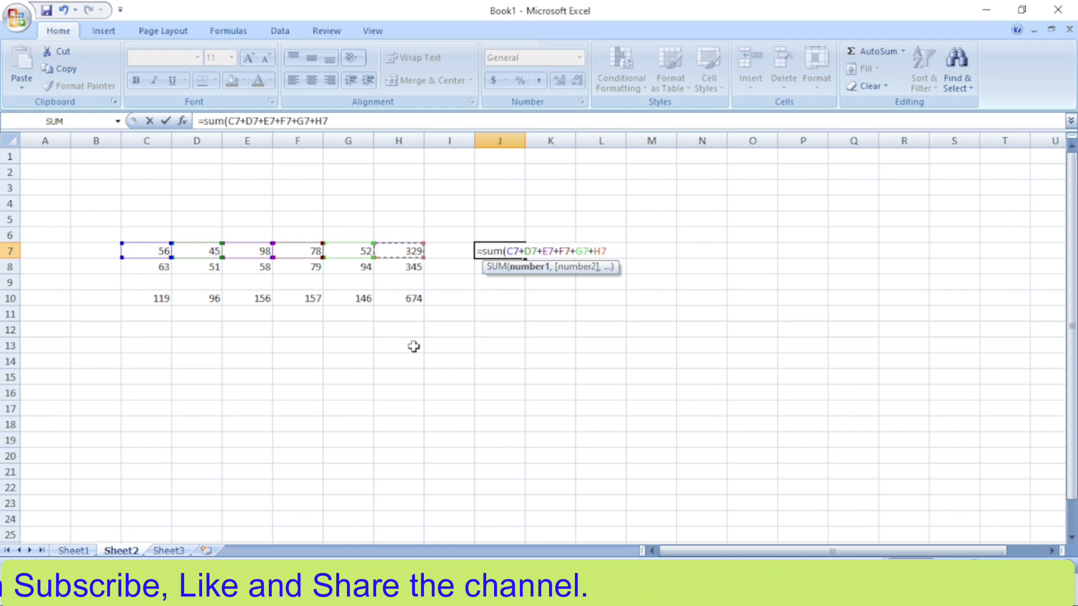
text())
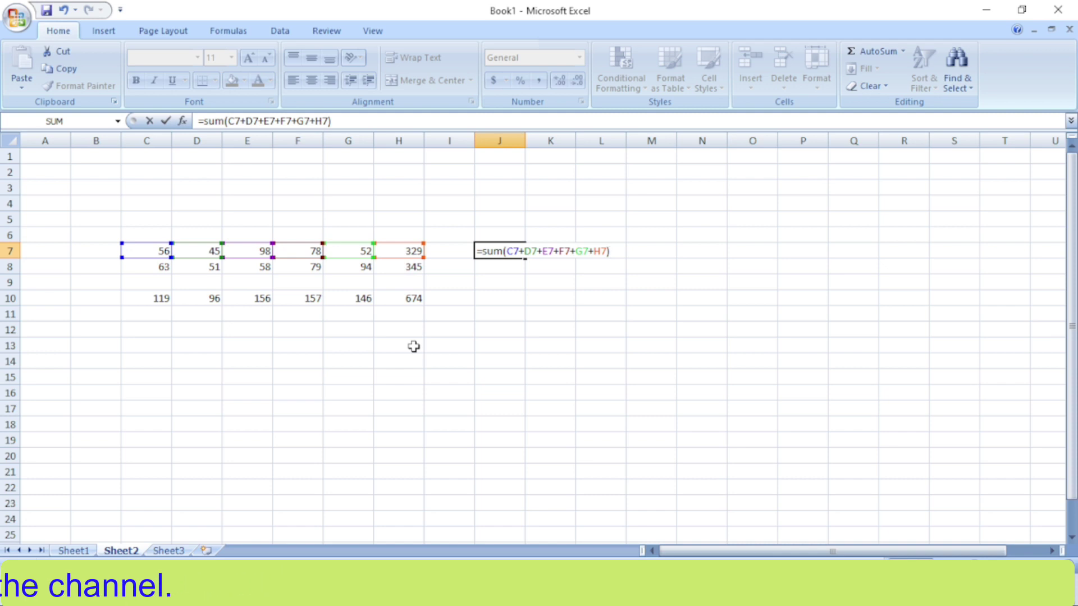
key(Return)
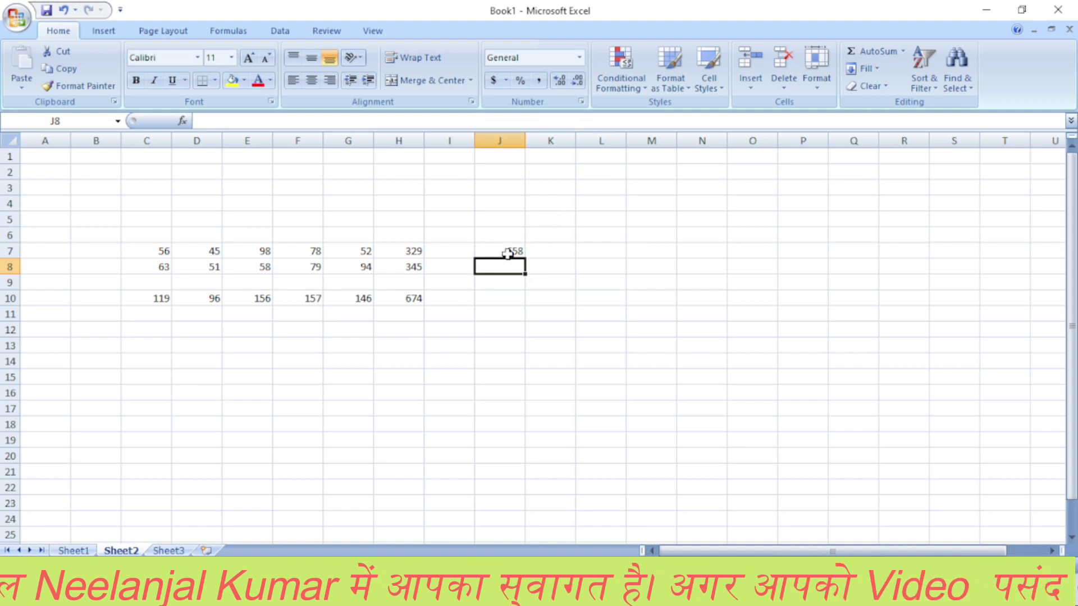
Step: Fill the J7 formula down to J10, showing 690, 0 and 1348
click(507, 252)
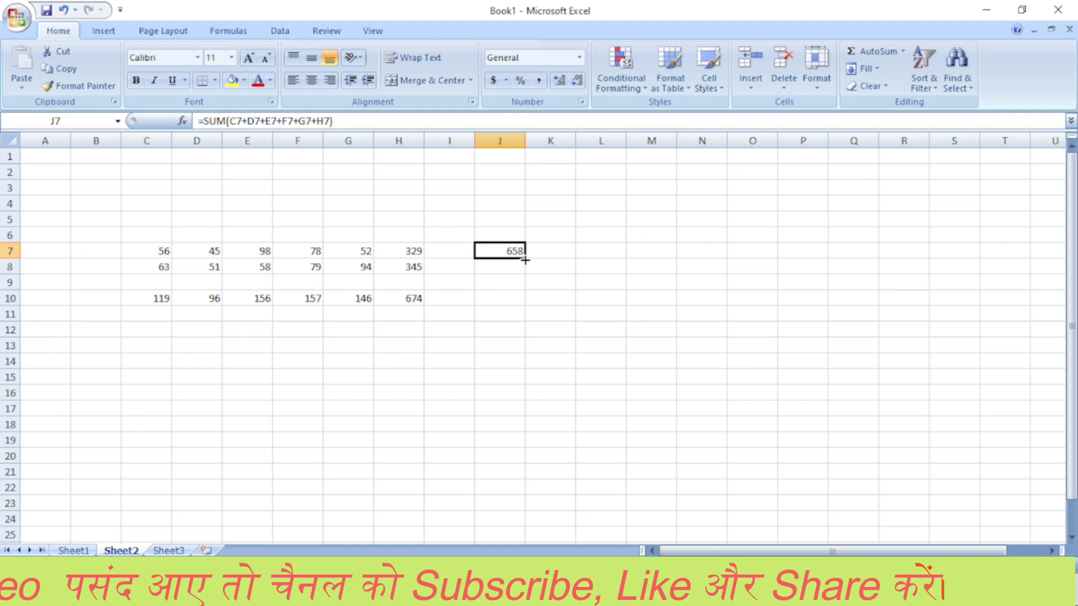
drag(525, 260, 524, 306)
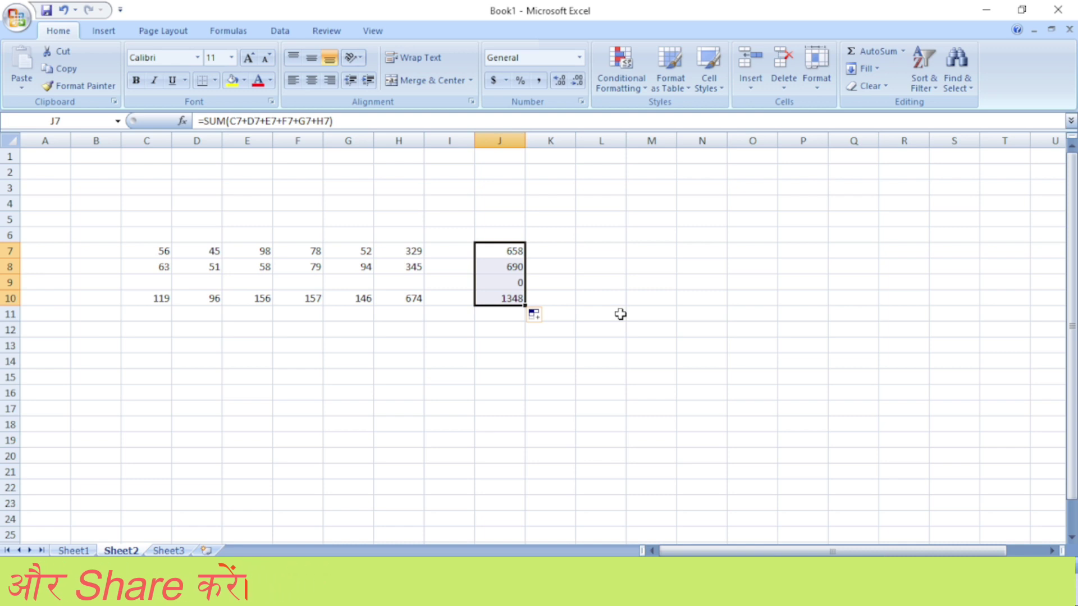
click(159, 346)
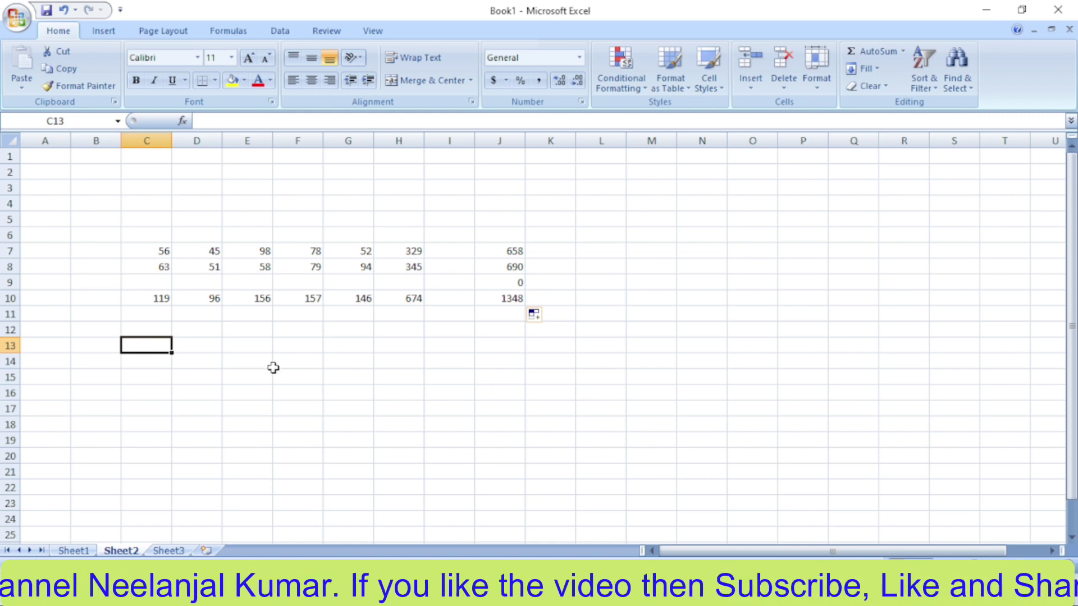
Step: Enter =sum(C7+C8+C10) in C13 to get 238
text(=s)
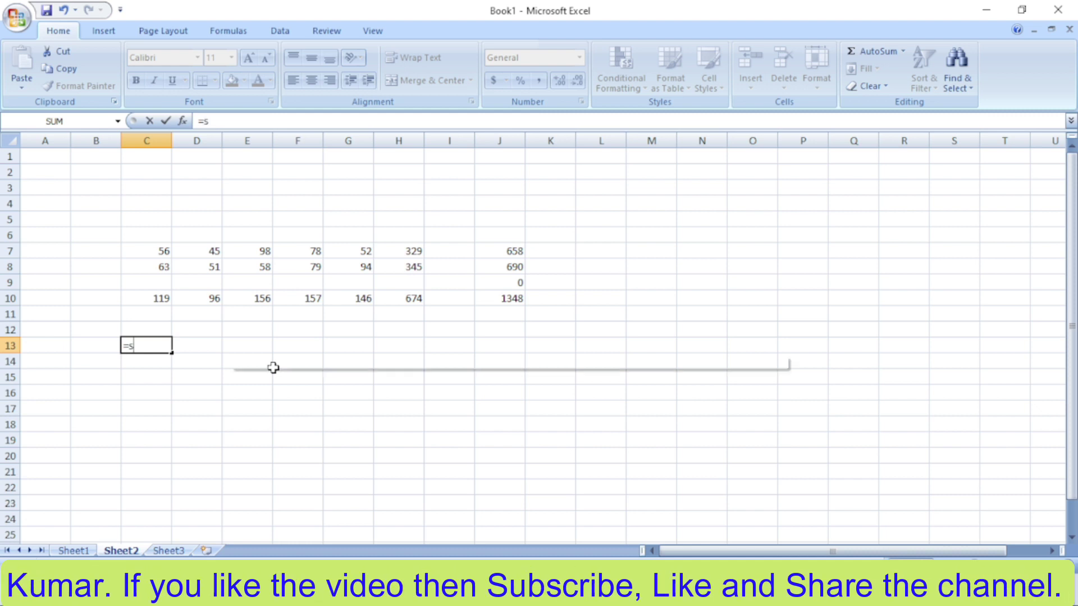
text(um)
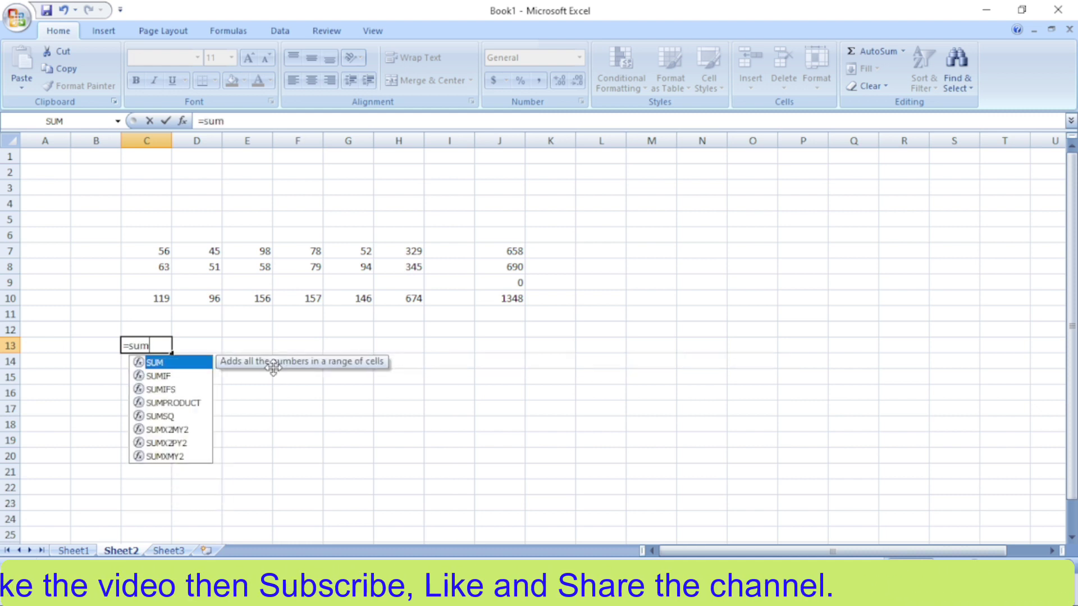
text(()
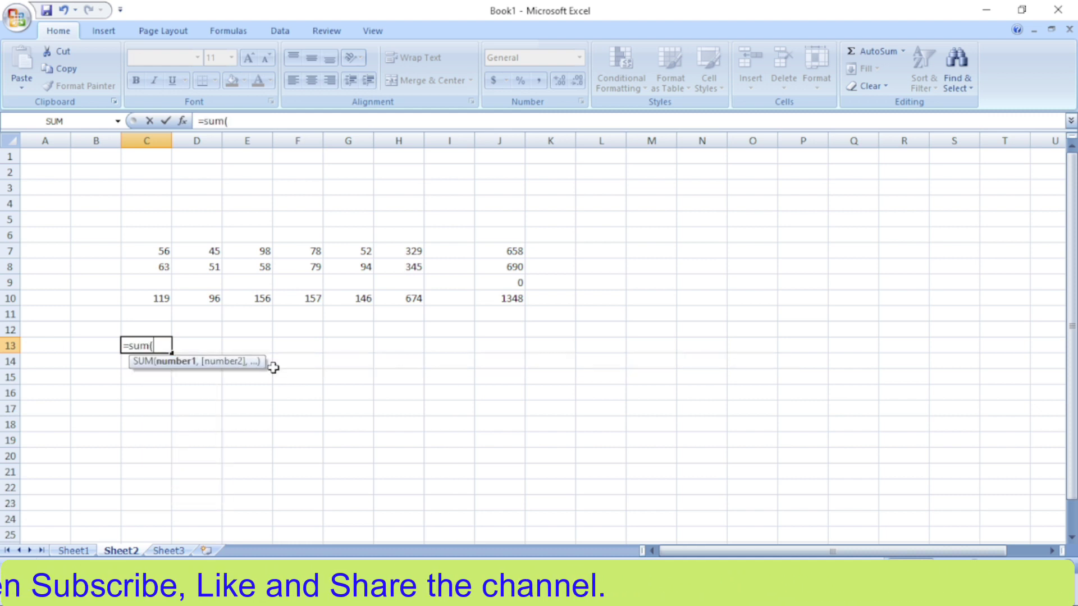
click(153, 251)
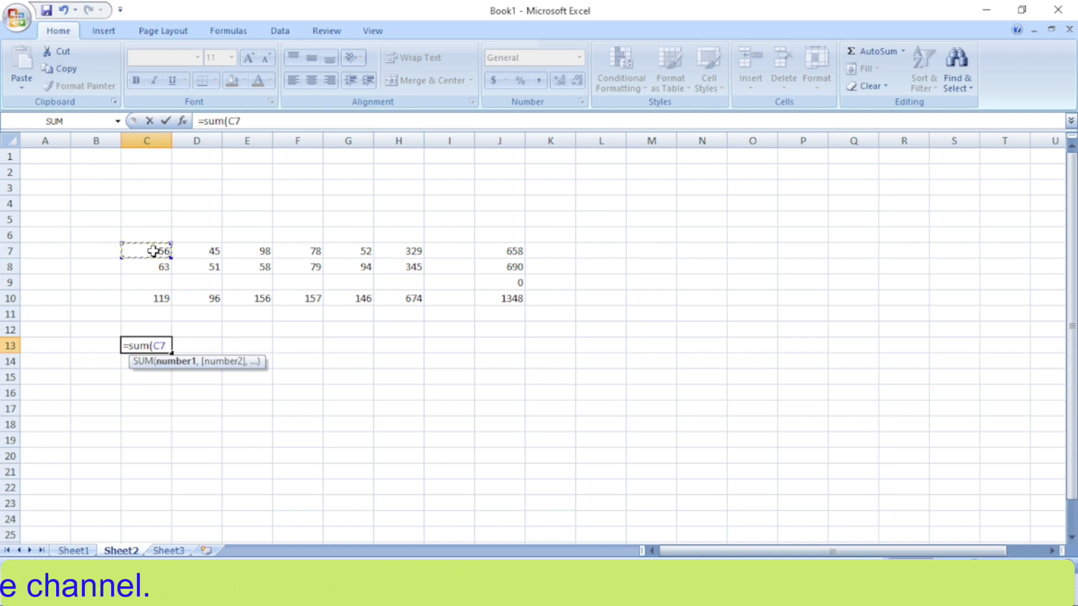
text(+)
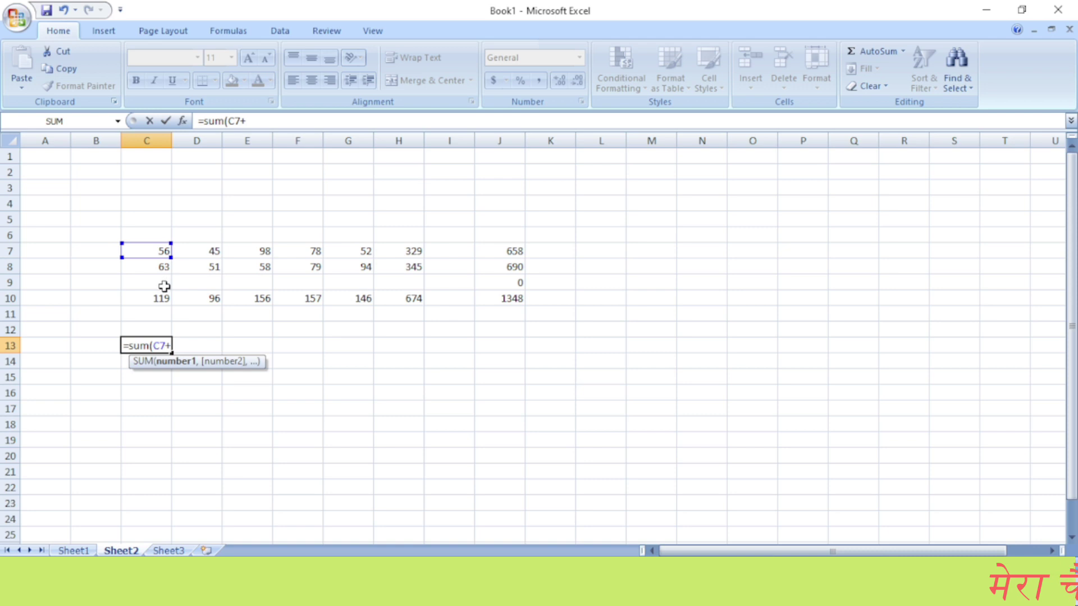
click(159, 270)
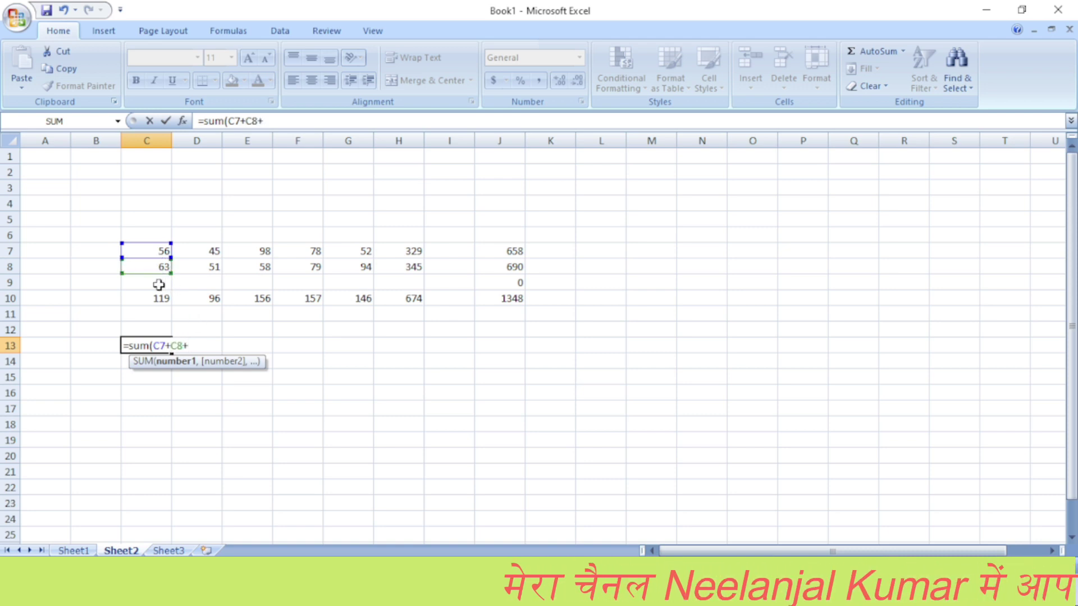
click(147, 298)
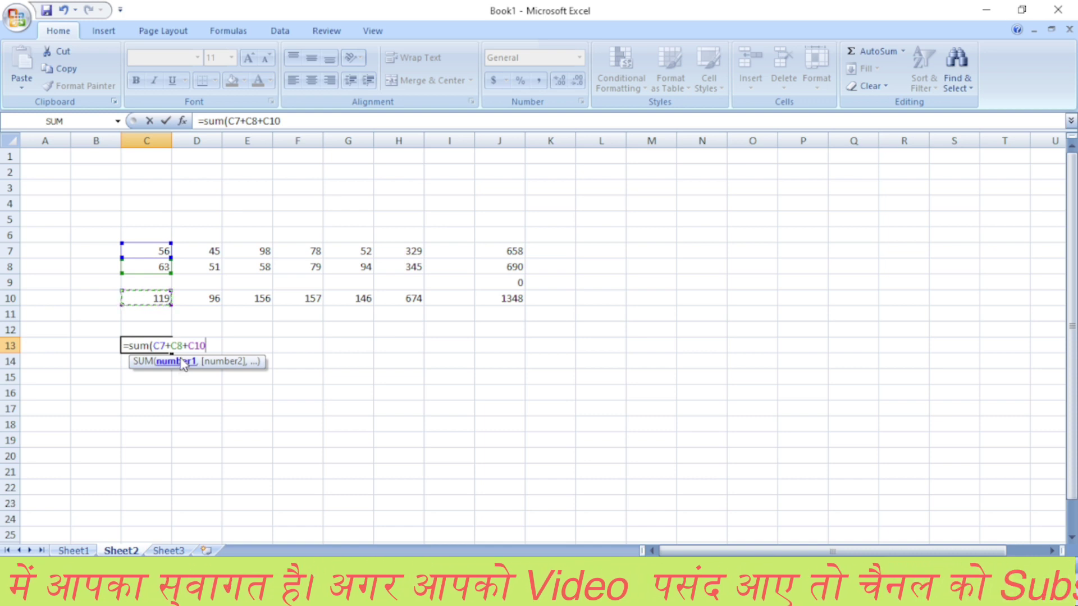
text())
key(Return)
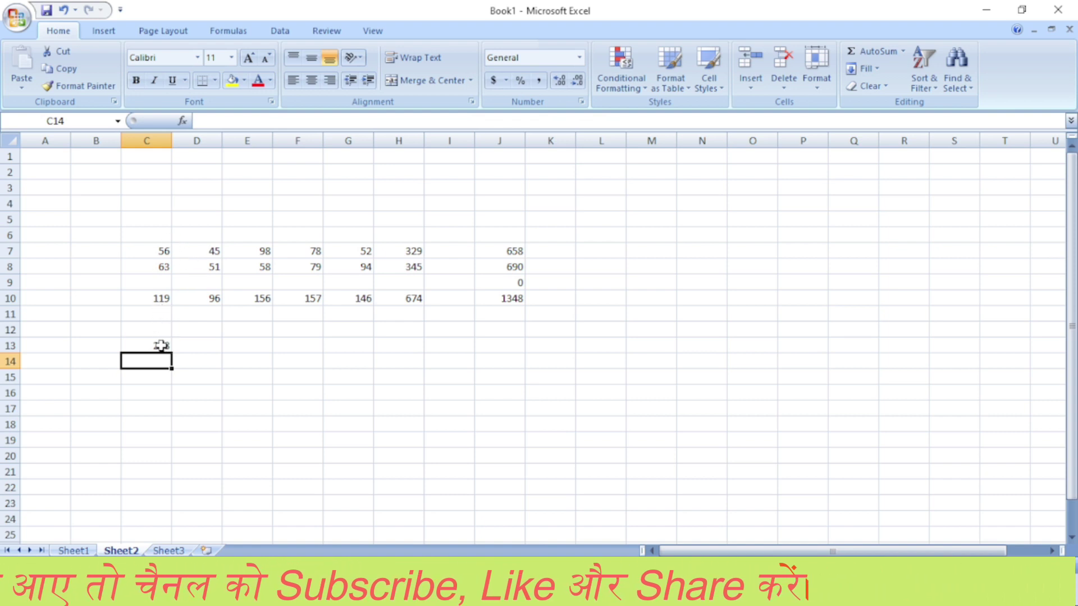
click(161, 346)
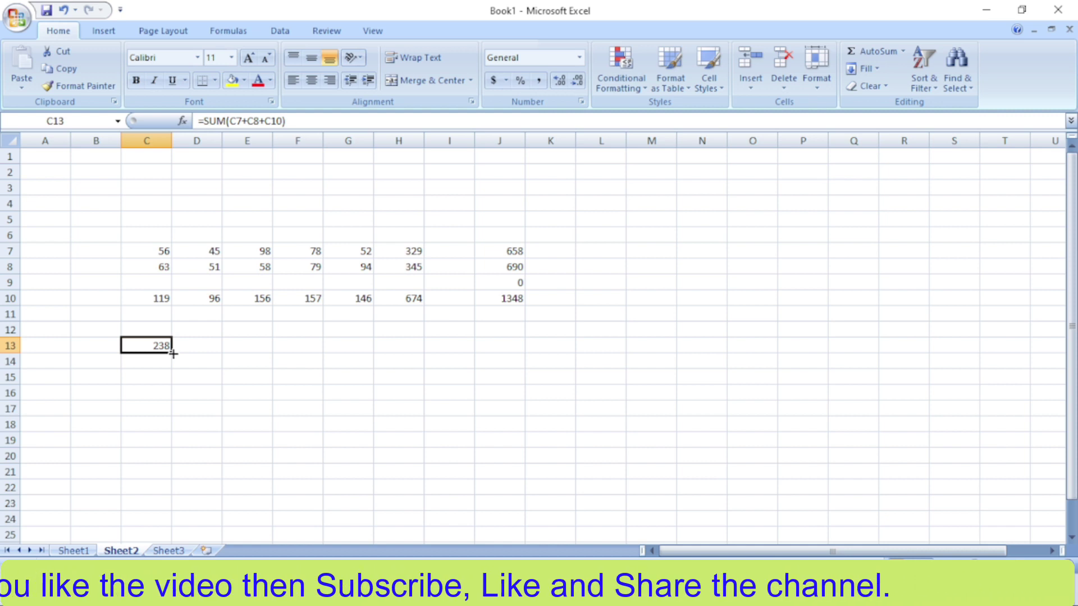
Step: Fill the C13 formula across to J13 and select the block C7:K13
drag(173, 354, 512, 354)
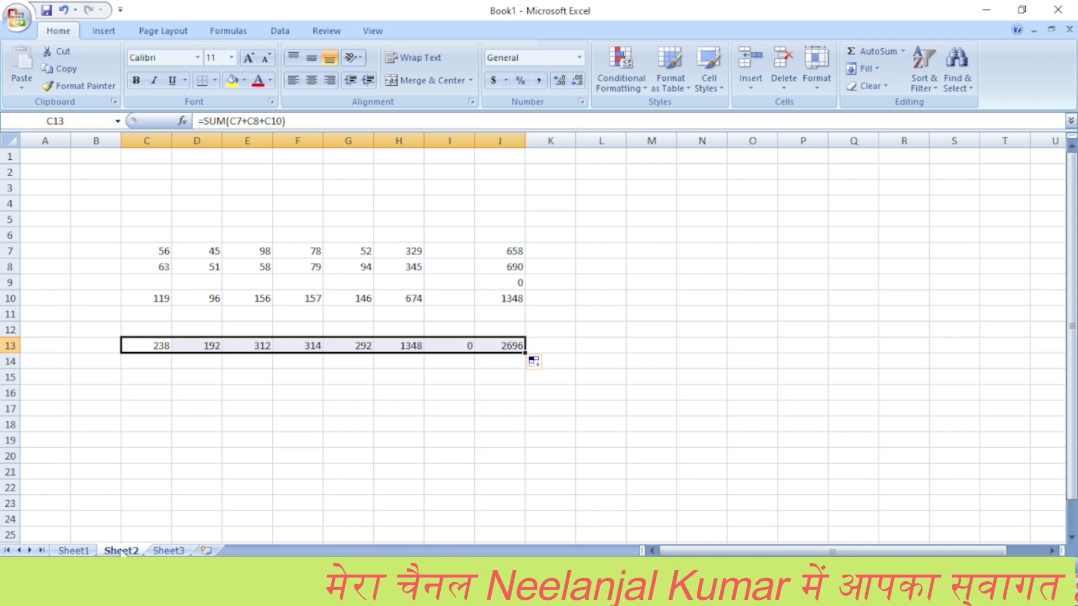
mouse_move(162, 248)
mouse_down()
mouse_move(358, 280)
mouse_move(550, 340)
mouse_up()
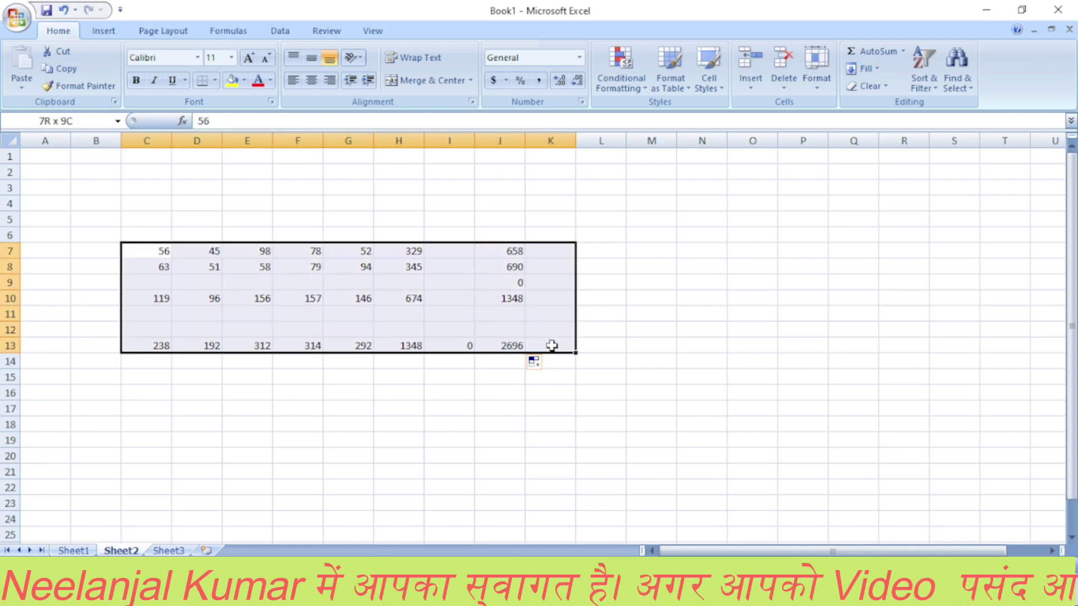
Step: Delete all the numbers in C7:K13 on Sheet2
key(Delete)
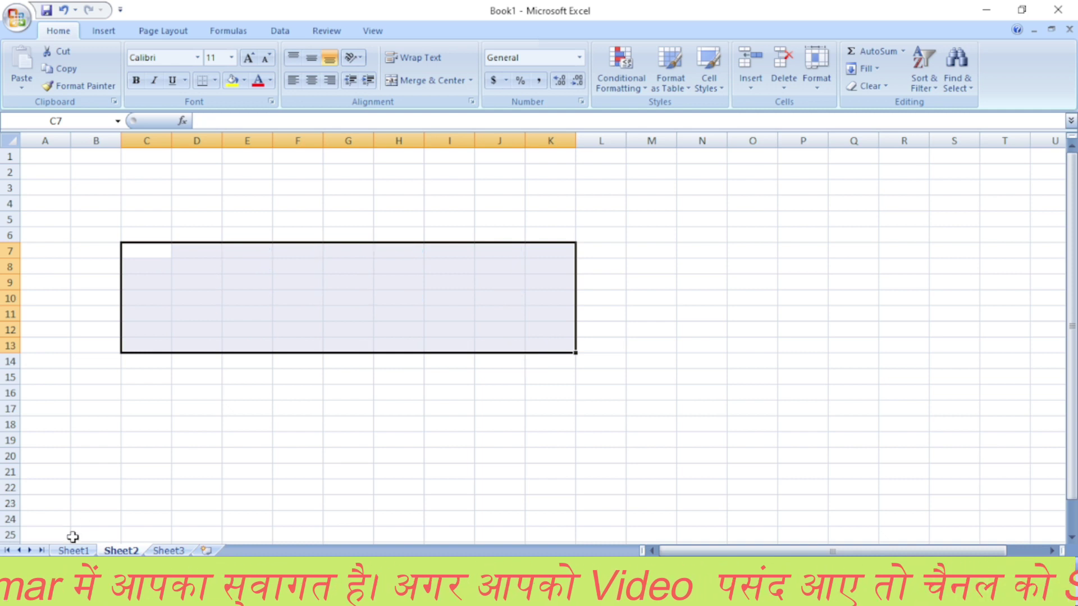
click(73, 551)
click(119, 551)
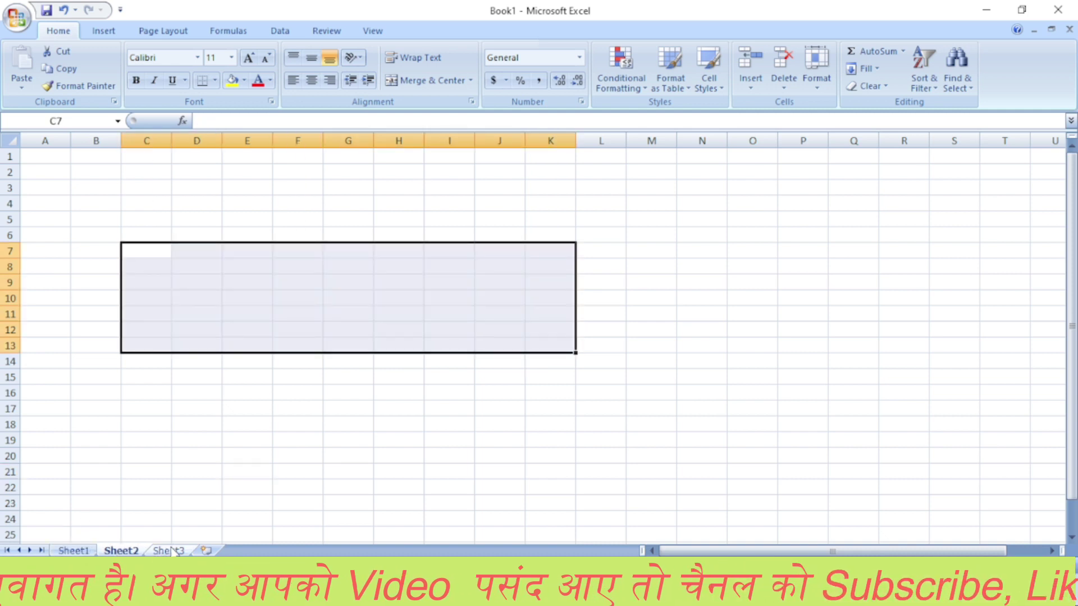
Step: Pass through Sheet3 to the empty Sheet1 and select cell B6
click(174, 551)
click(337, 330)
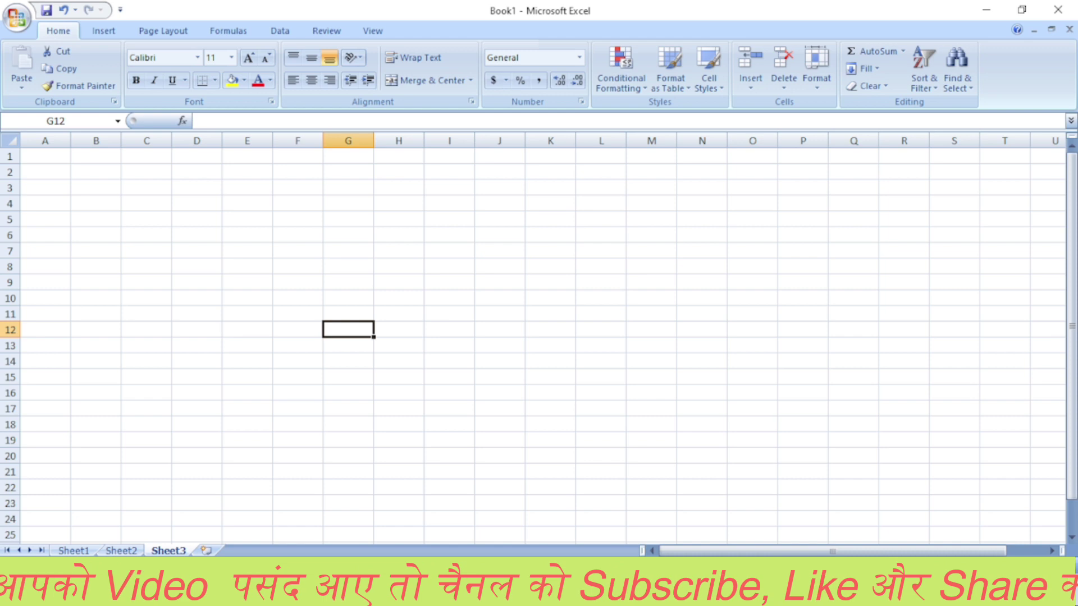
click(79, 551)
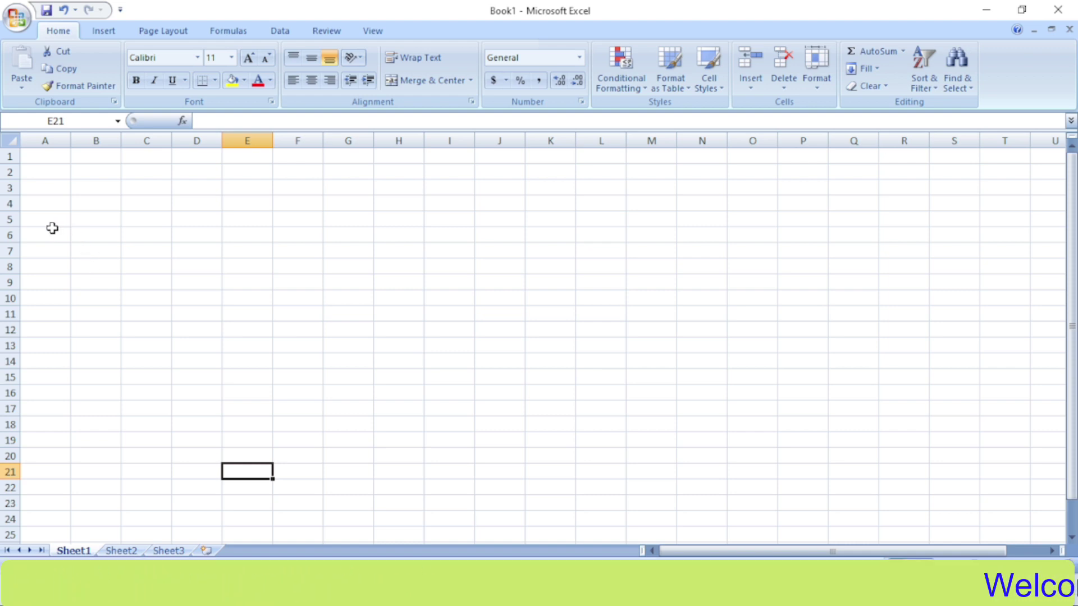
click(102, 236)
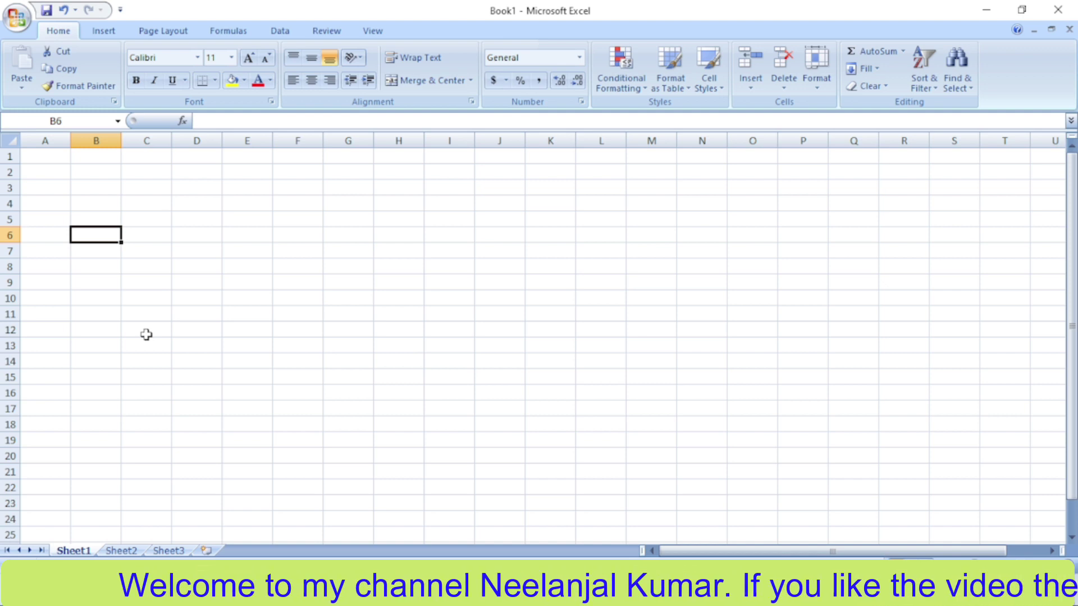
Step: Enter 52, 54, 85, 98 and 74 across Sheet1 cells B6 to F6, then return to Sheet2
text(52)
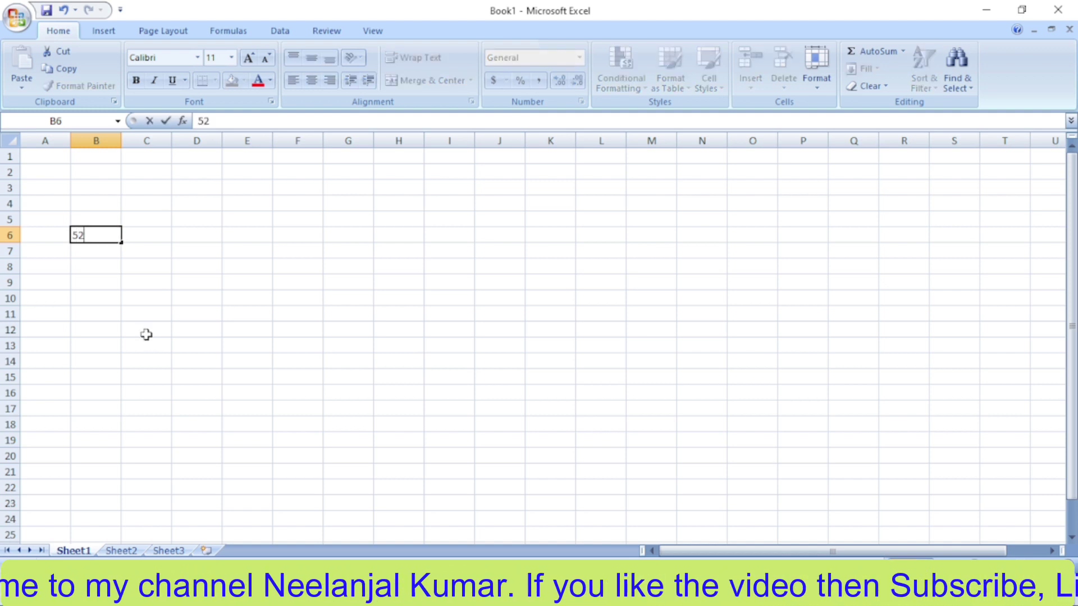
key(Tab)
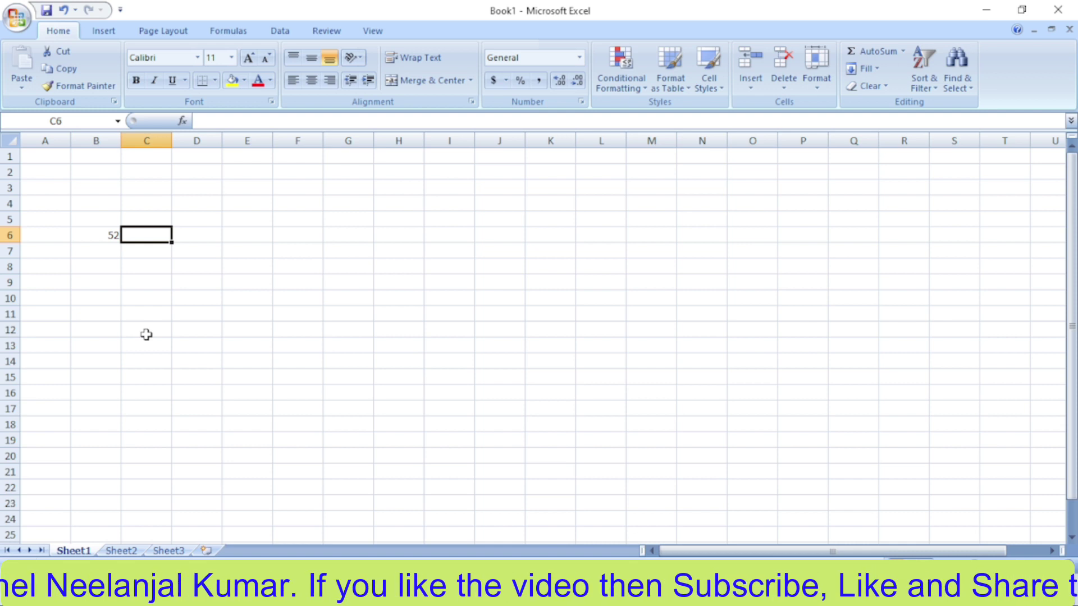
text(54)
key(Tab)
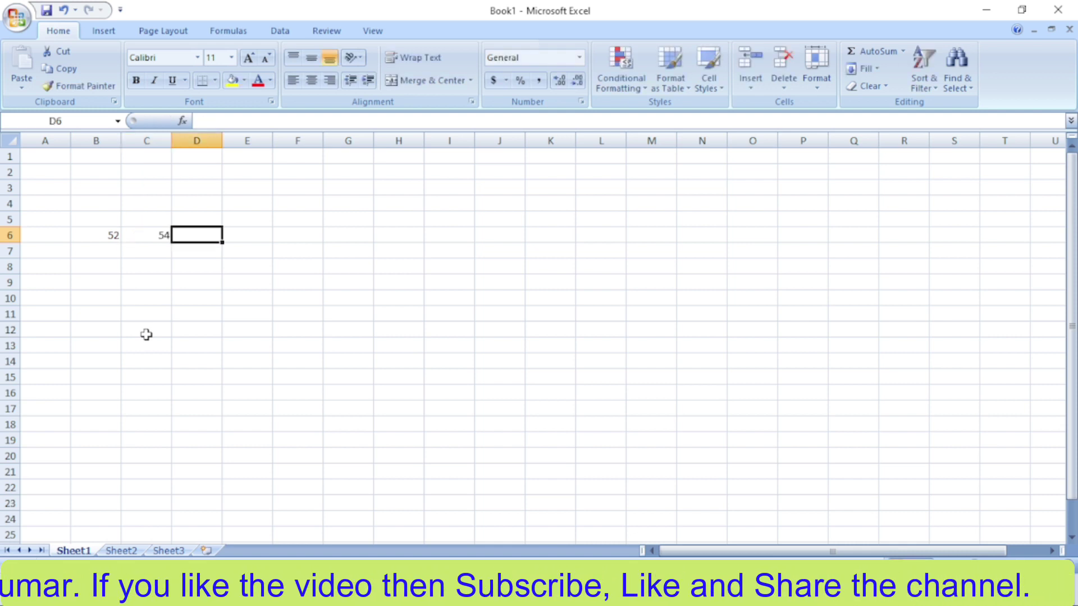
text(85)
key(Tab)
text(9)
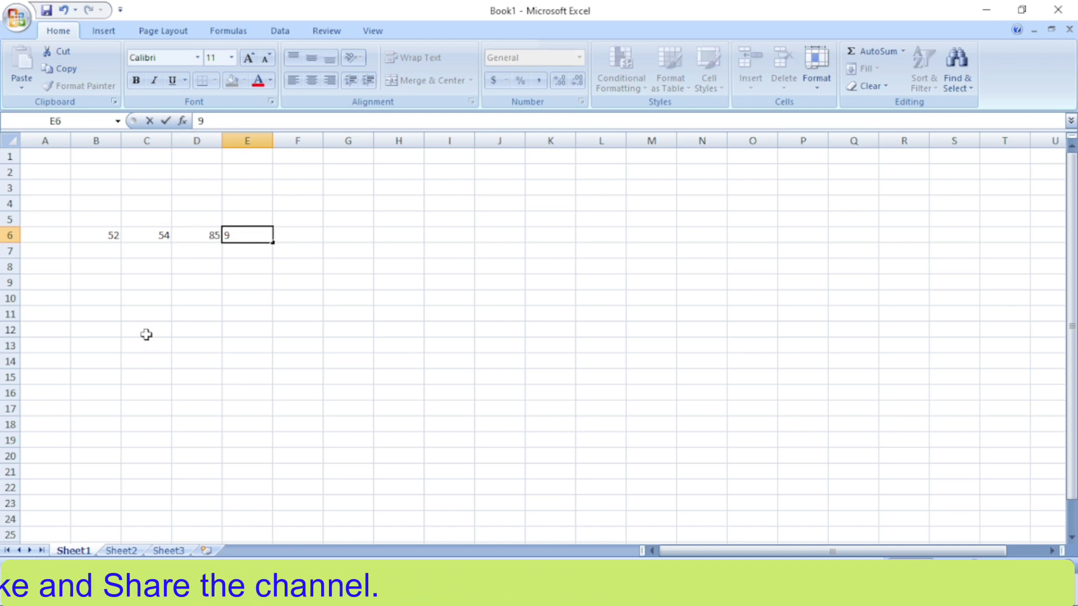
key(Tab)
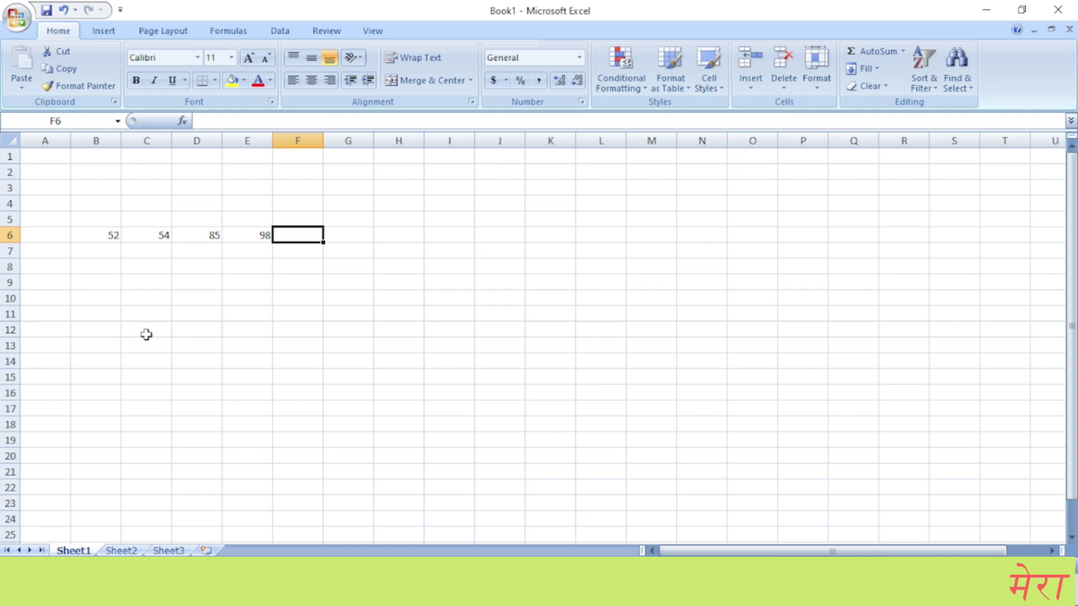
text(74)
key(Tab)
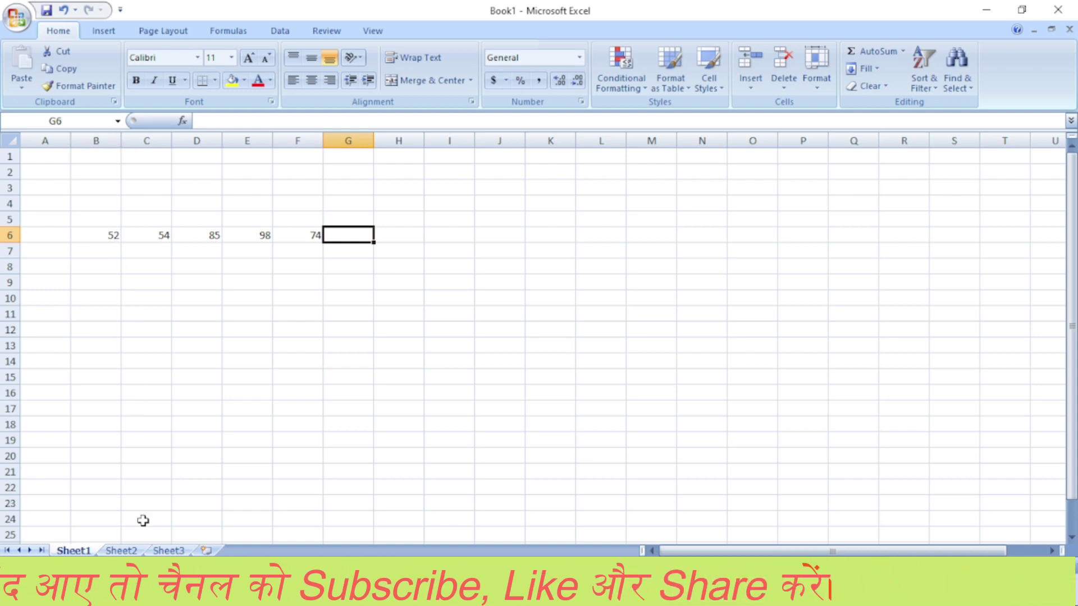
click(122, 550)
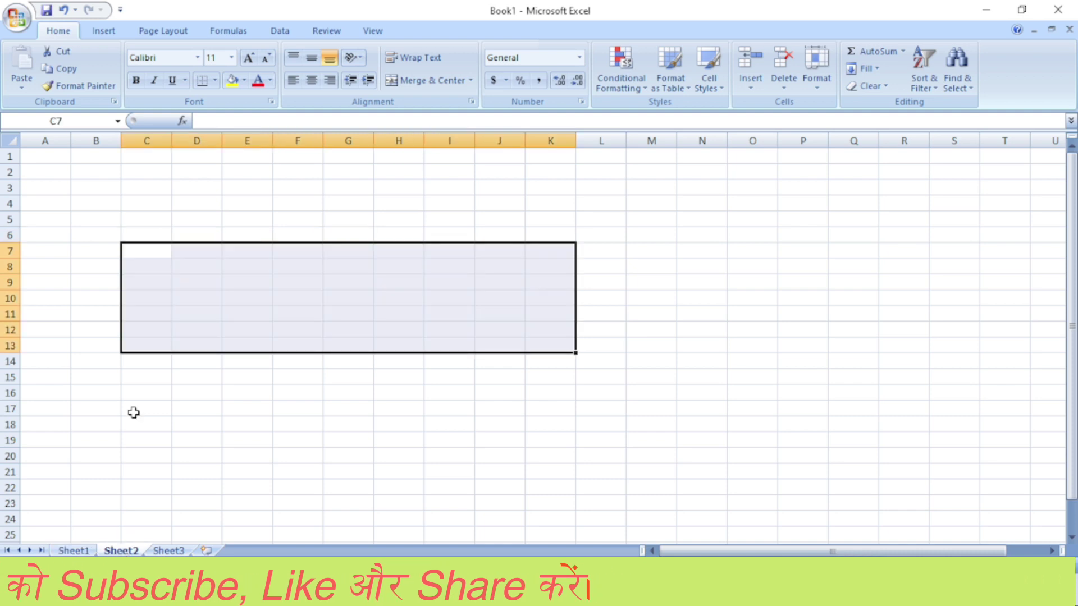
Step: Enter 95, 65, 84, 63 and 54 across Sheet2 cells B6 to F6, then view Sheet1
click(262, 333)
click(97, 234)
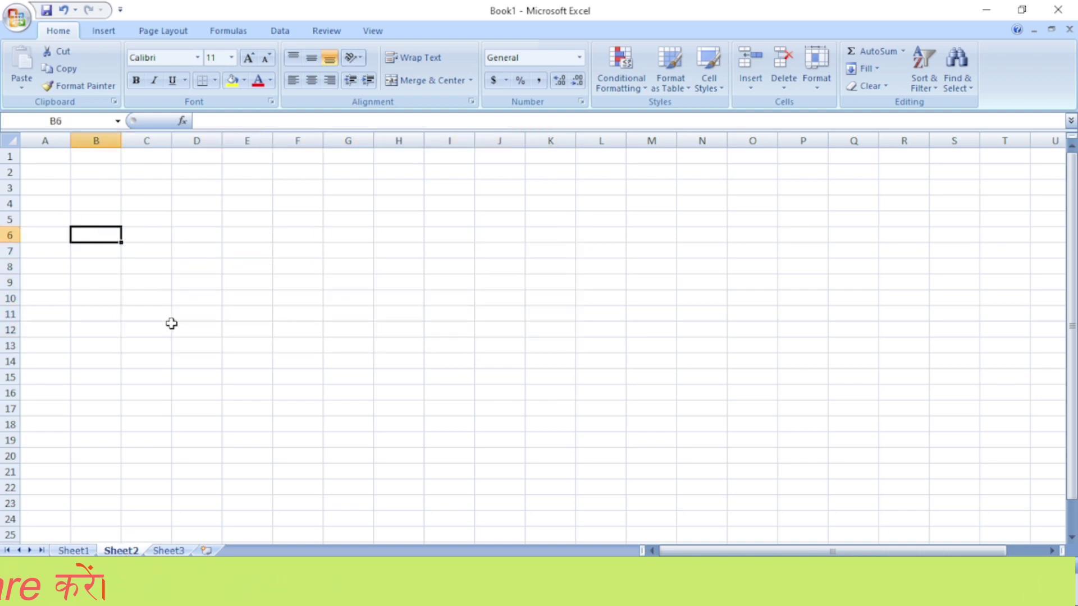
text(95)
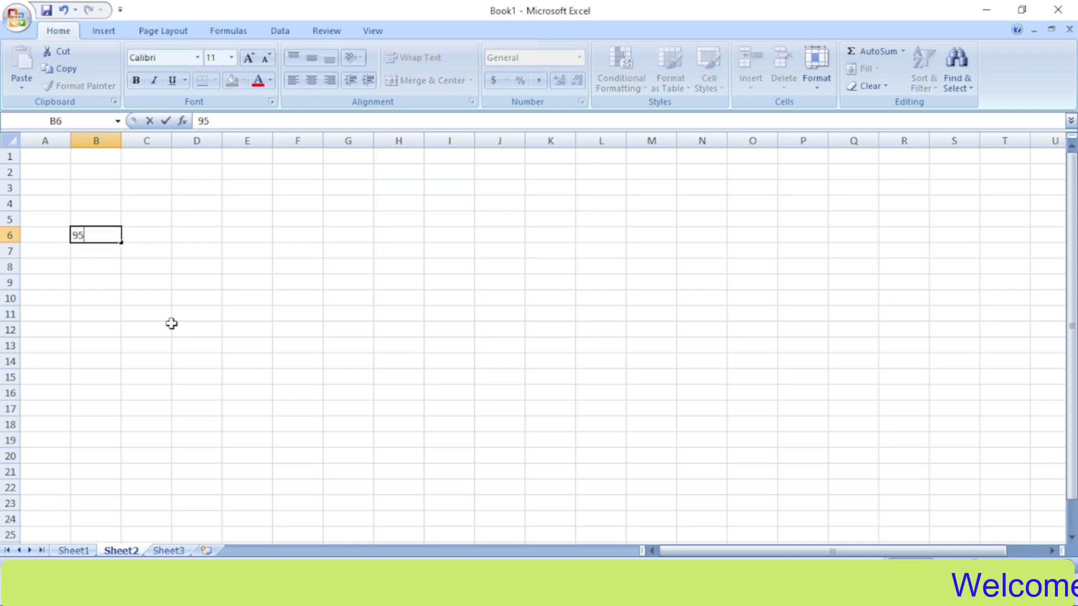
key(Tab)
text(6)
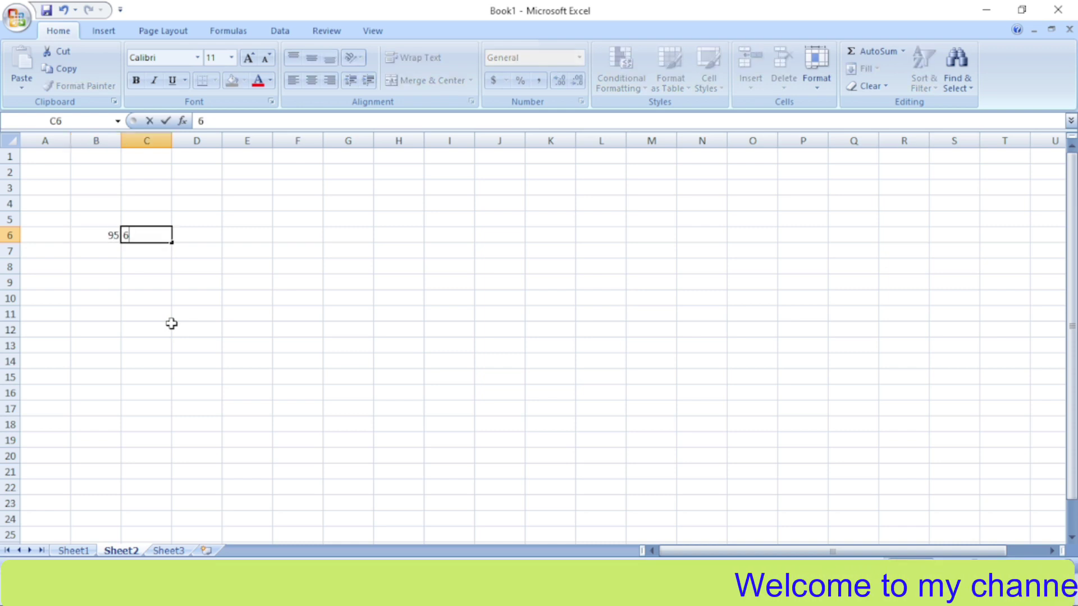
key(Tab)
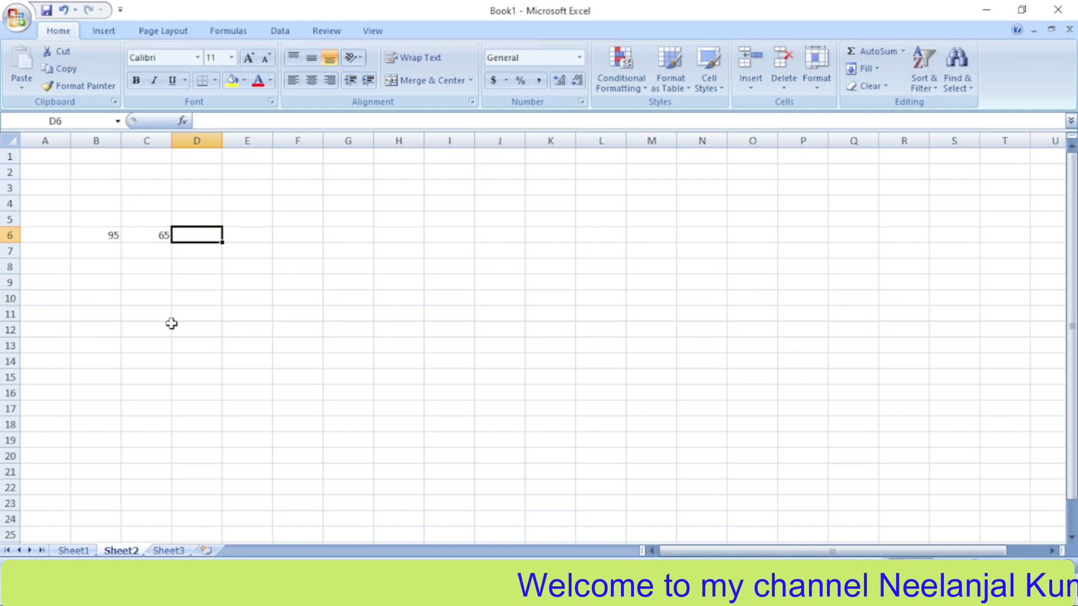
text(84)
key(Tab)
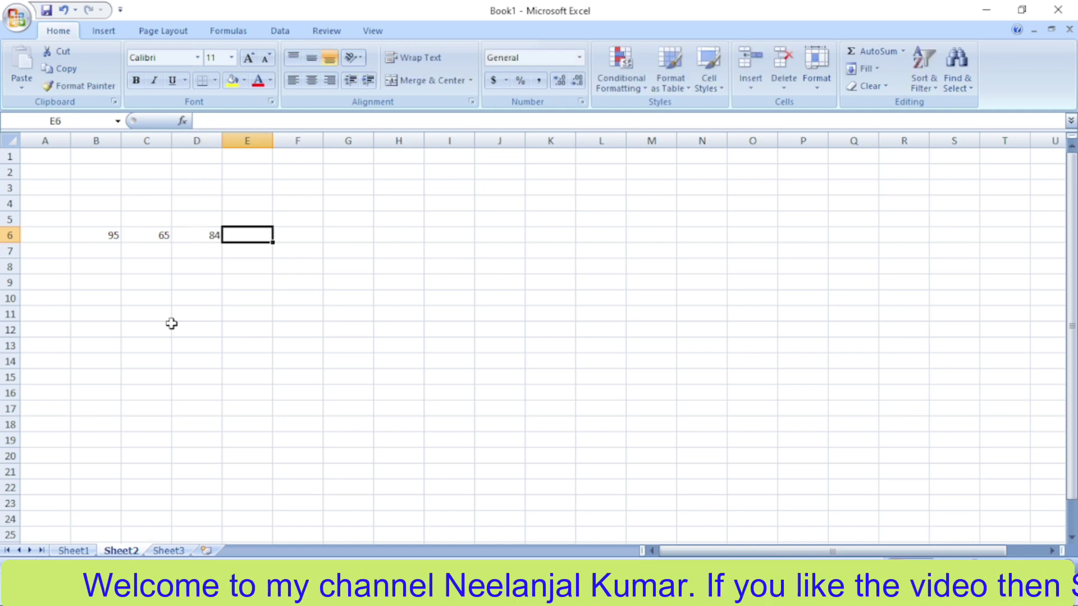
text(63)
key(Tab)
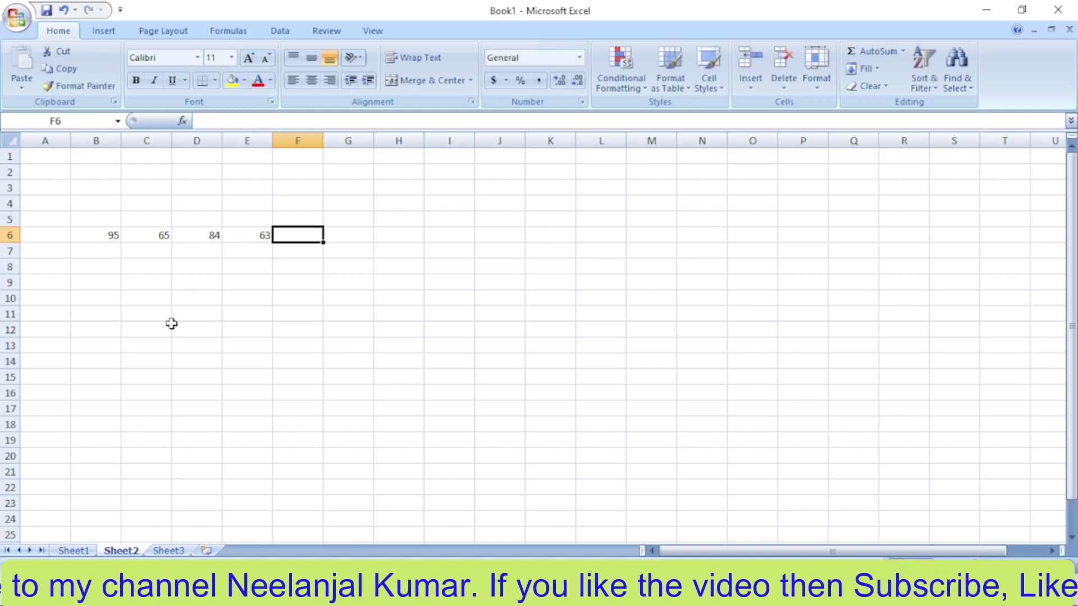
text(54)
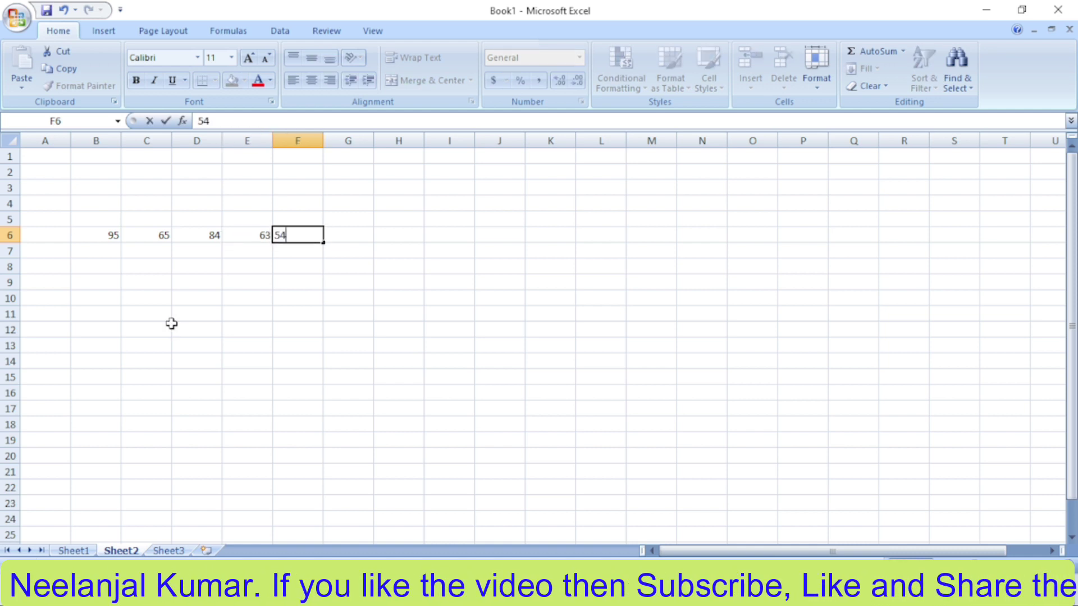
key(Tab)
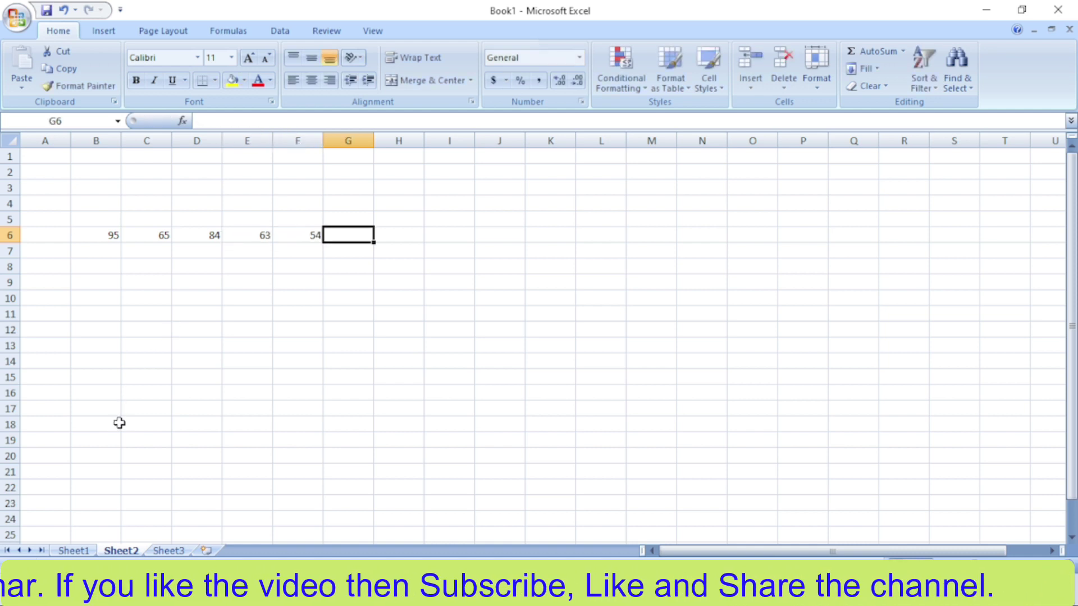
click(73, 551)
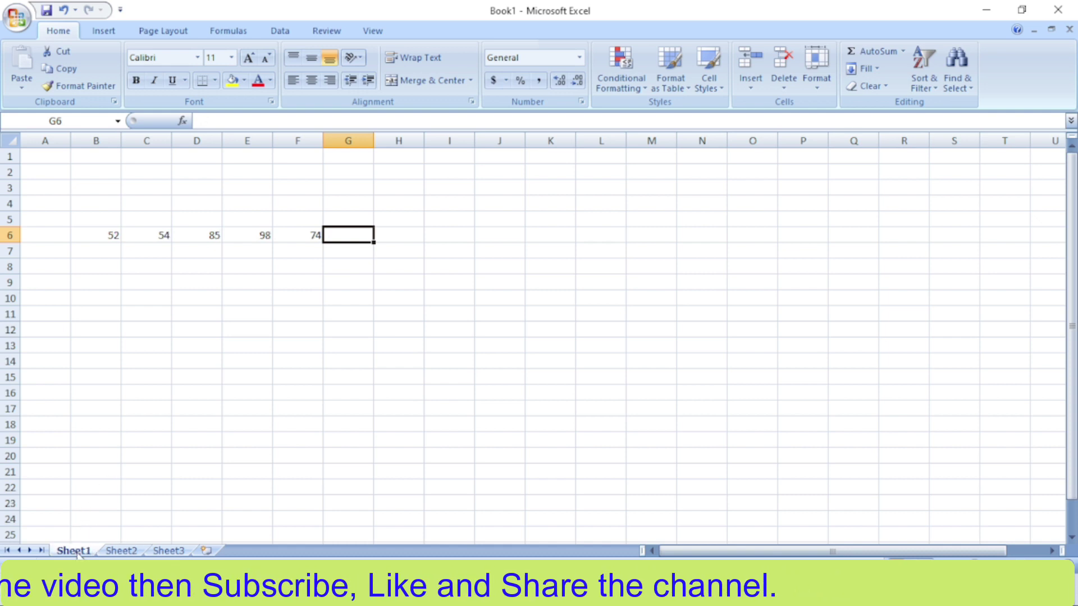
Step: Check Sheet2's row 6 values, then select cell B6 on the empty Sheet3
click(120, 551)
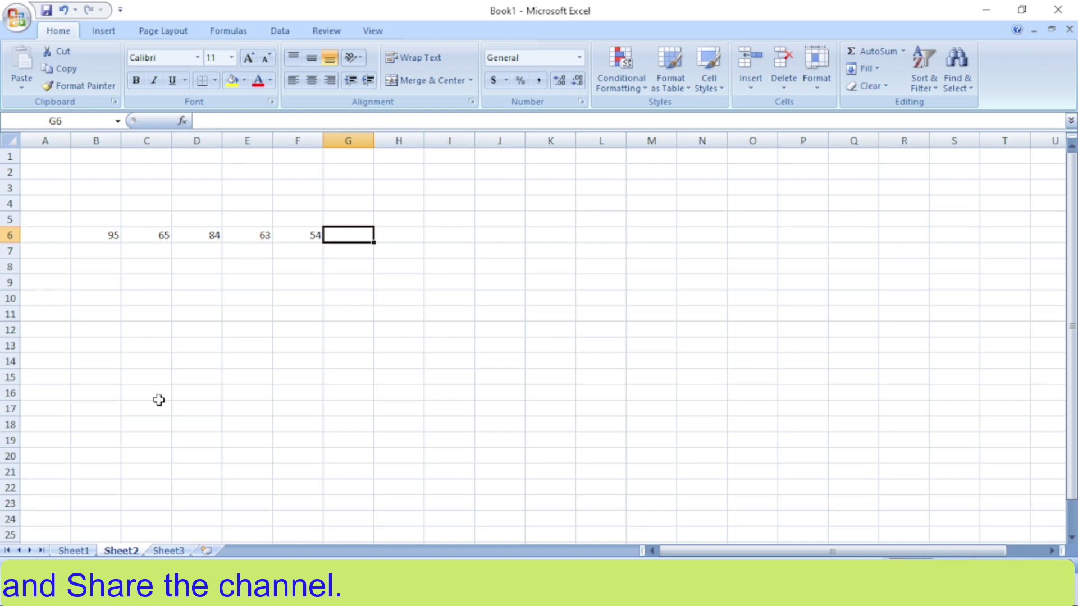
click(171, 552)
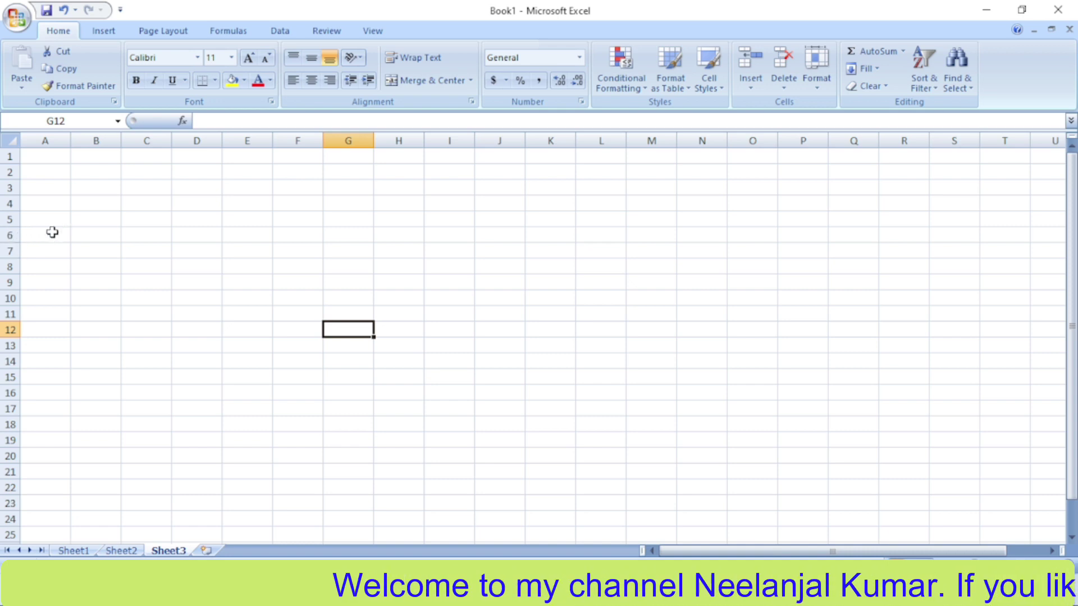
click(95, 235)
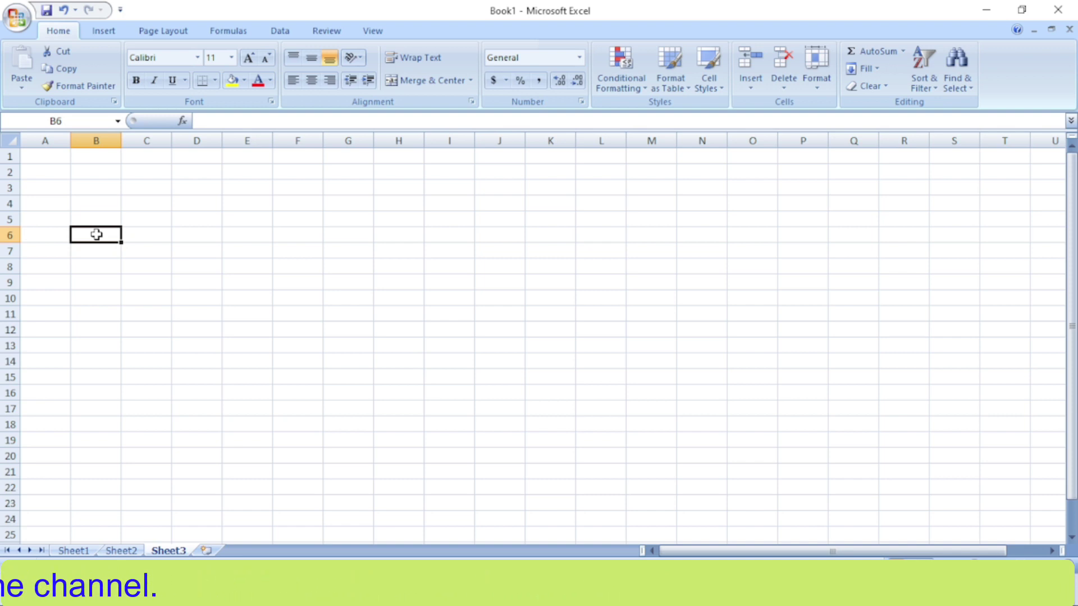
Step: Enter =sum(Sheet1!B6+Sheet2!B6) in Sheet3 cell B6, which shows 147
text(=)
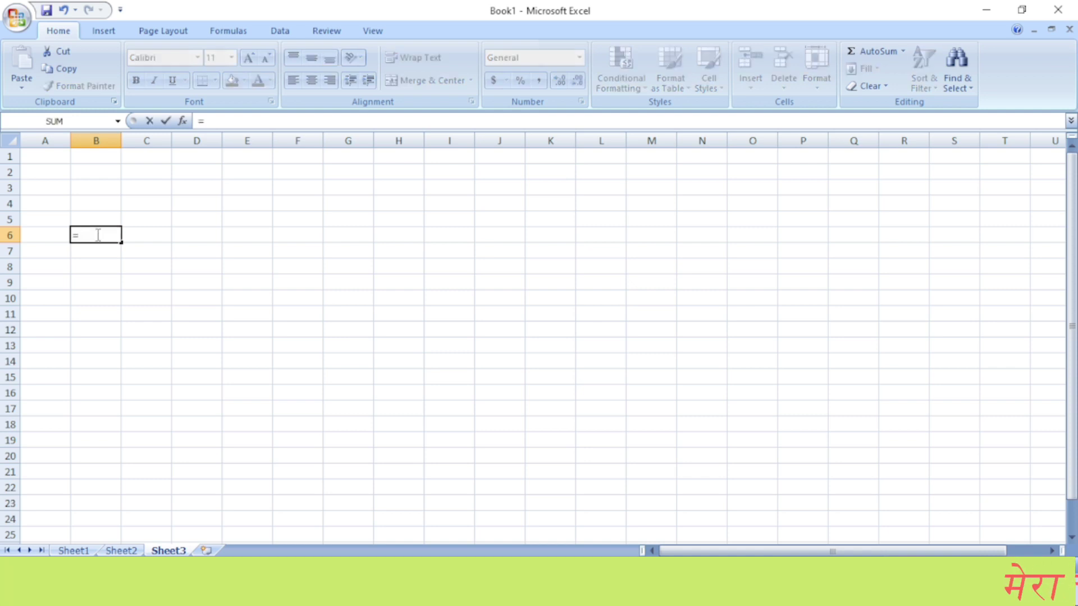
text(sum)
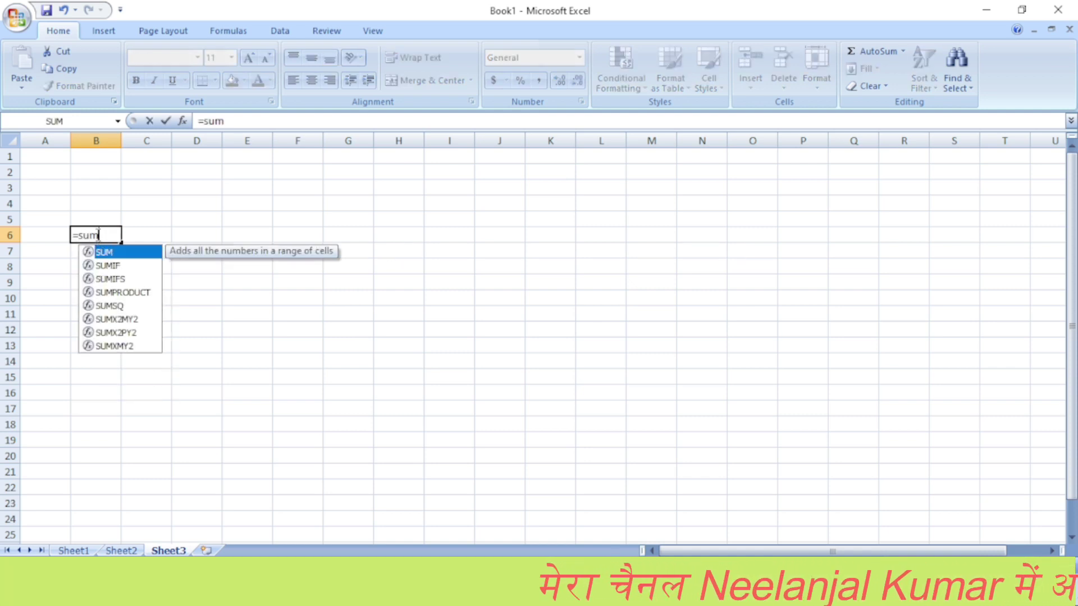
text(()
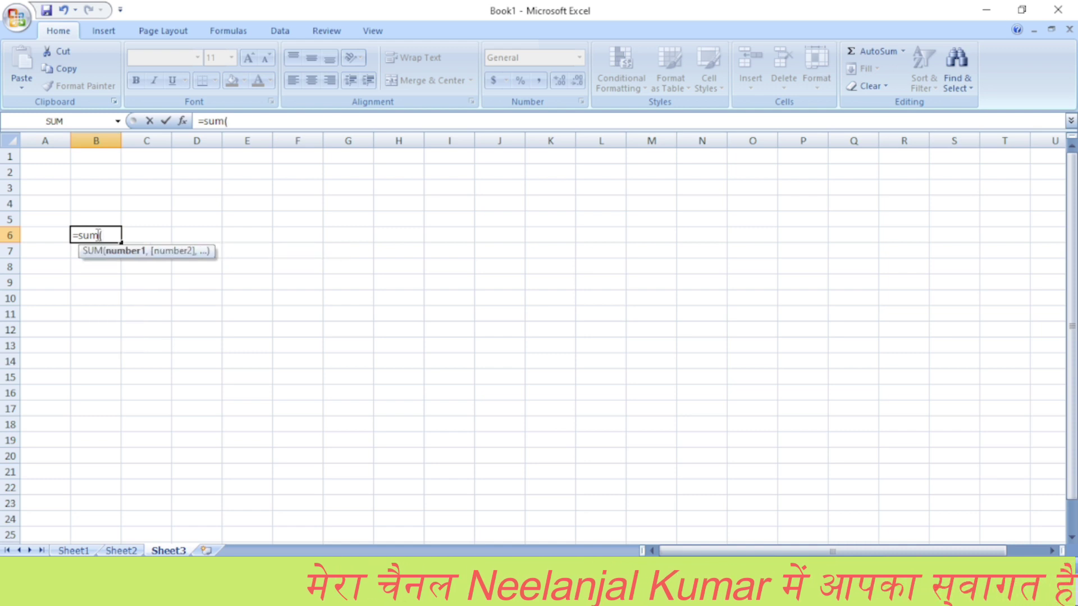
click(67, 551)
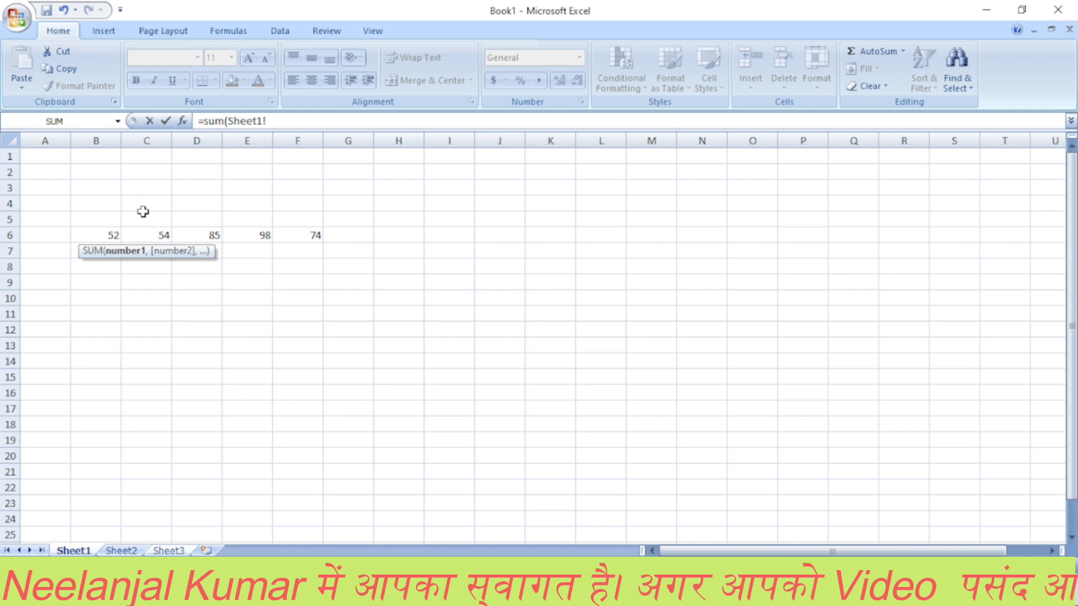
click(105, 233)
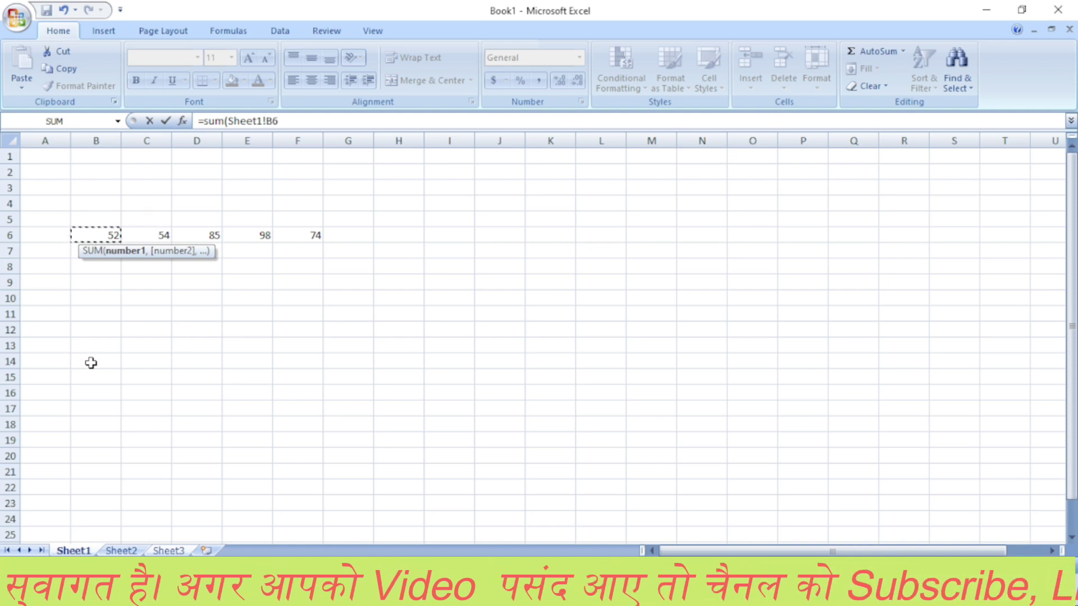
text(+)
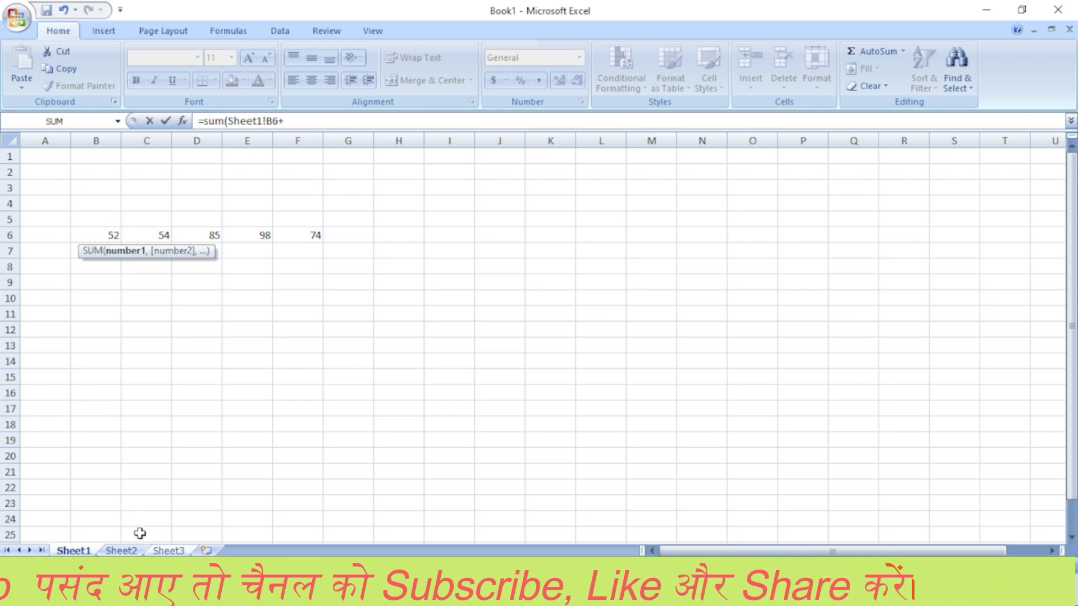
click(130, 551)
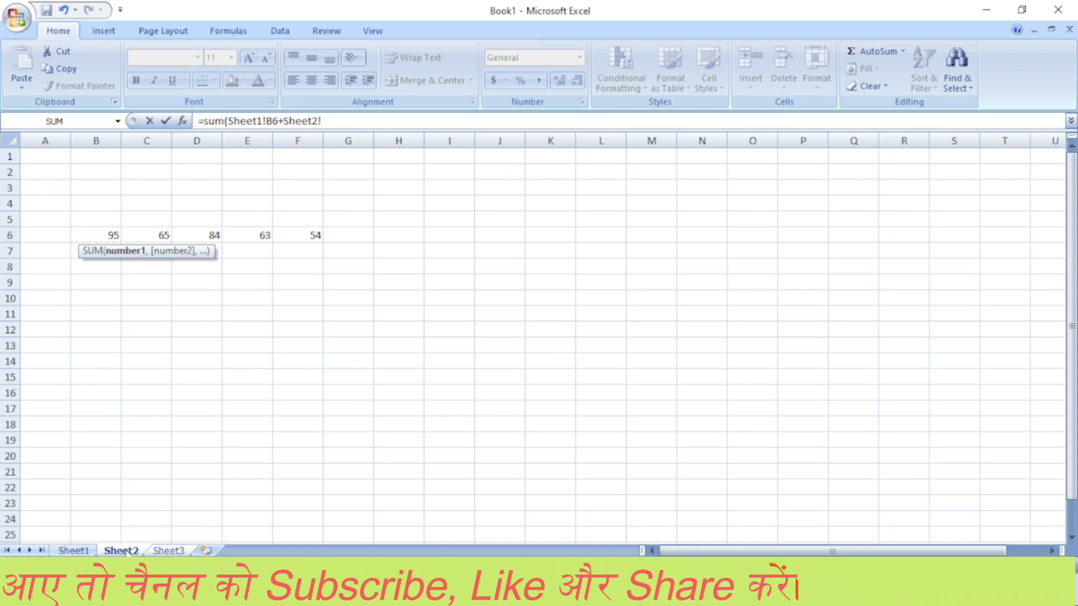
click(93, 234)
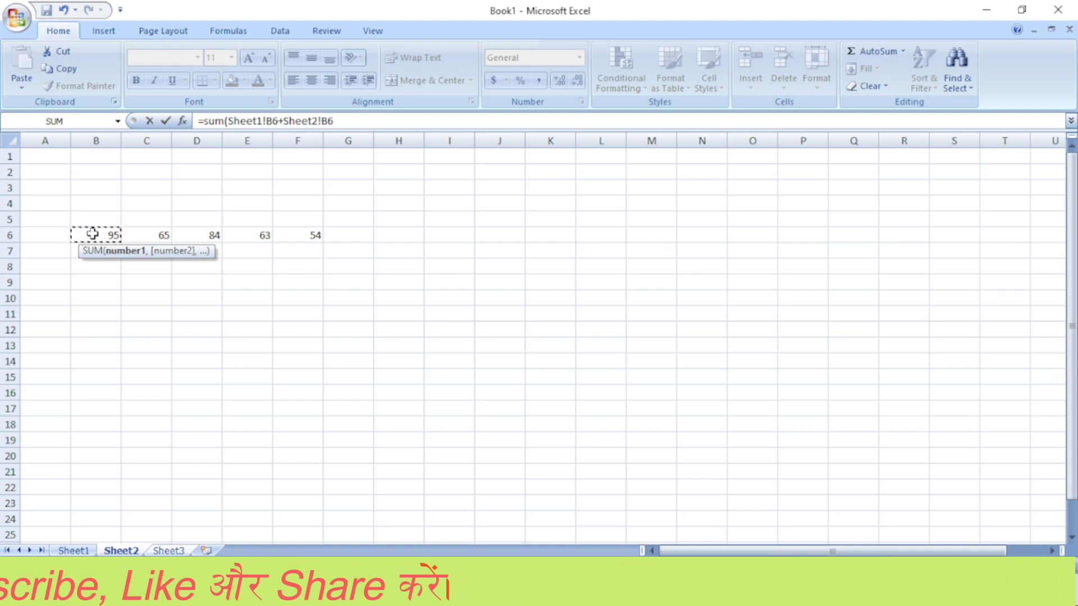
text())
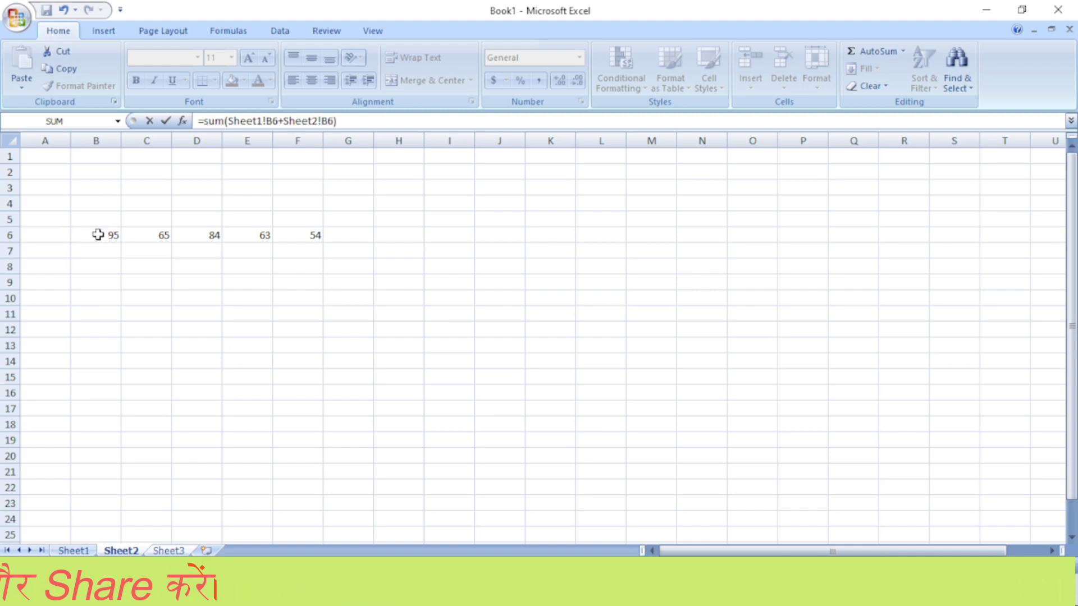
key(Return)
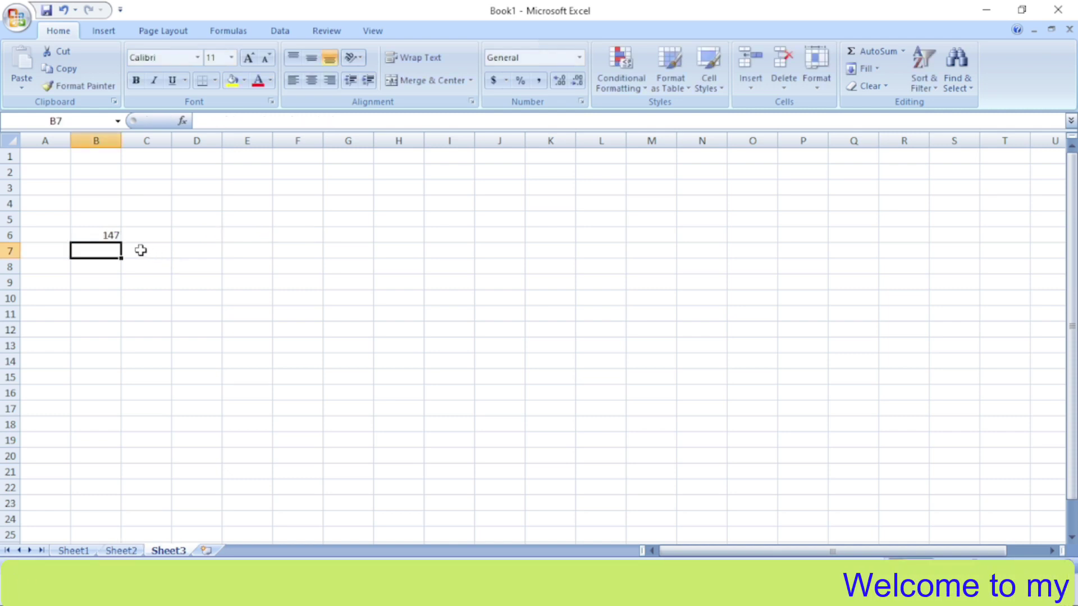
Step: Fill the B6 formula right to F6, giving 147, 119, 169, 161 and 128
click(107, 235)
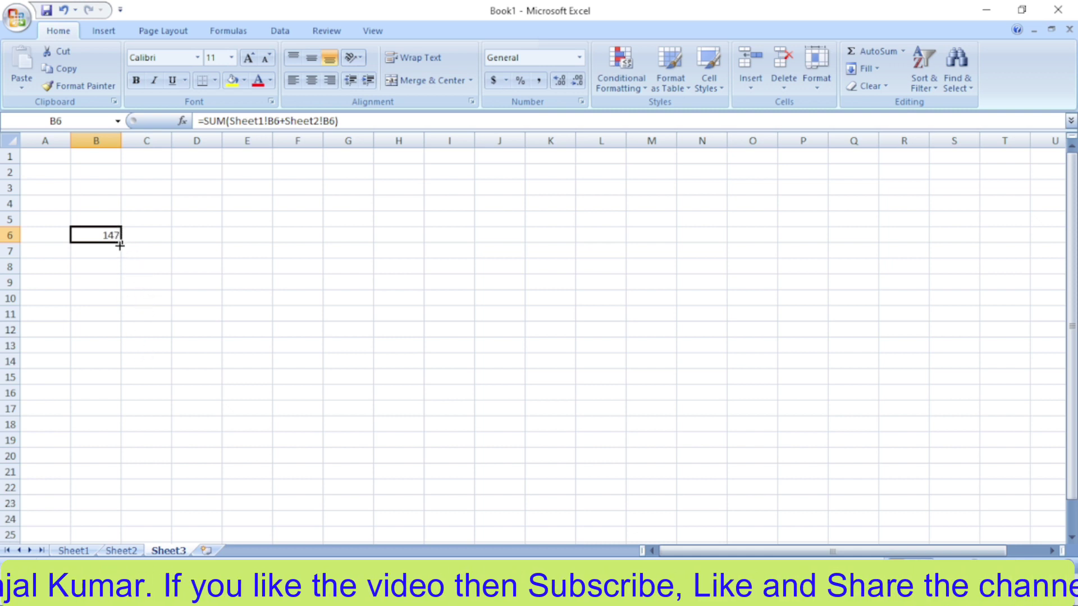
drag(119, 245, 324, 242)
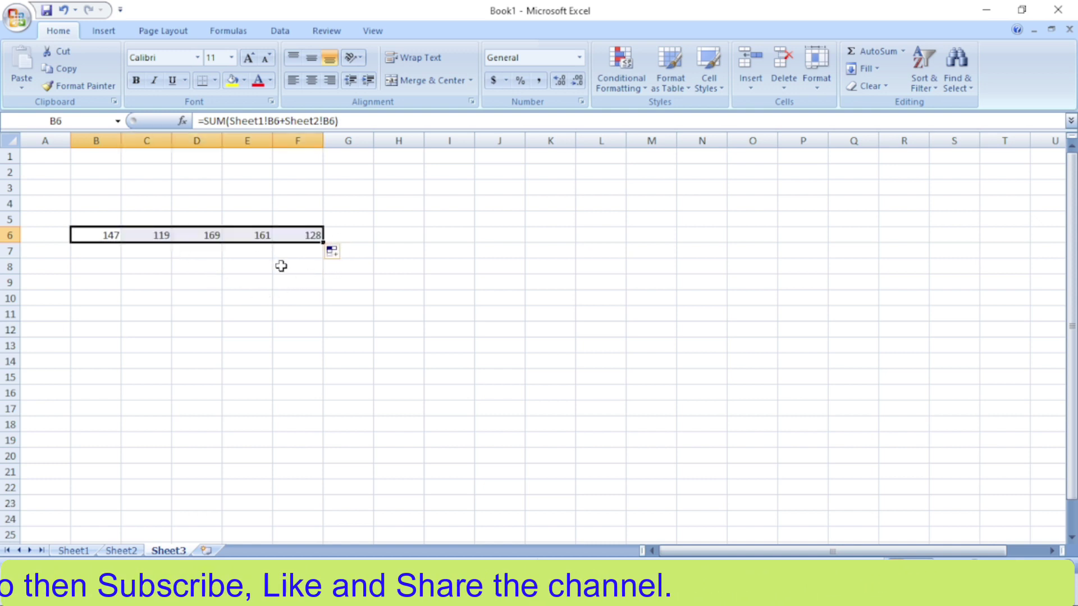
click(281, 313)
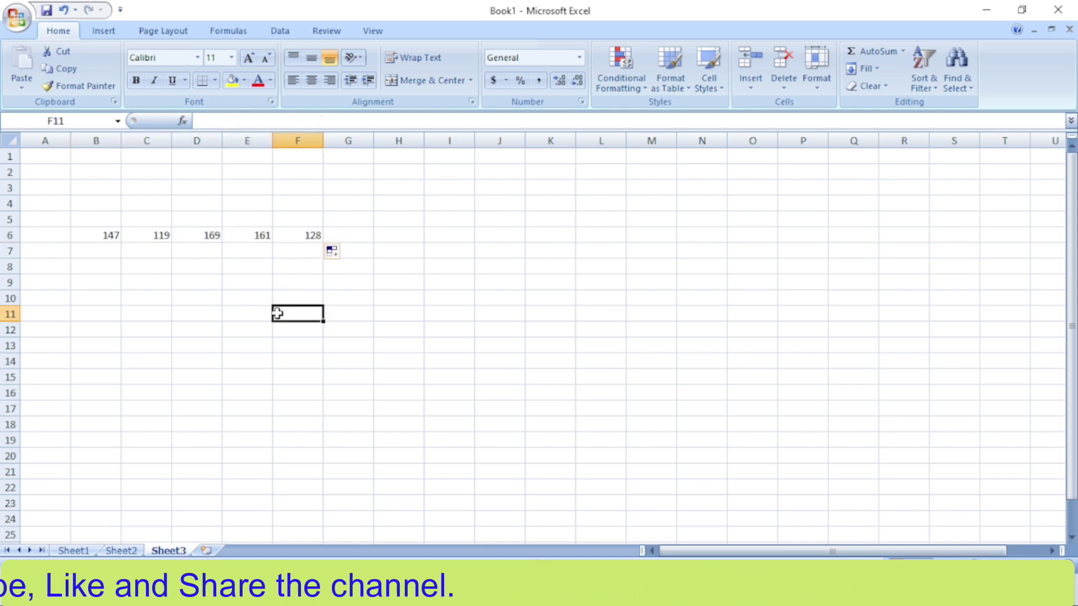
click(71, 551)
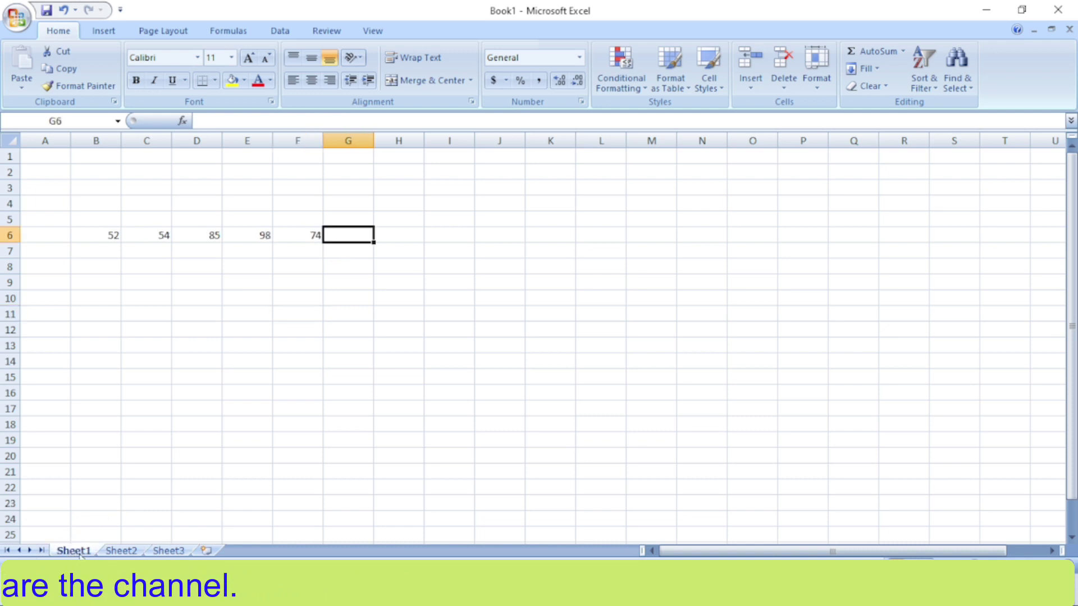
Step: Clear the row 6 values B6:F6 on Sheet1
click(121, 551)
click(168, 551)
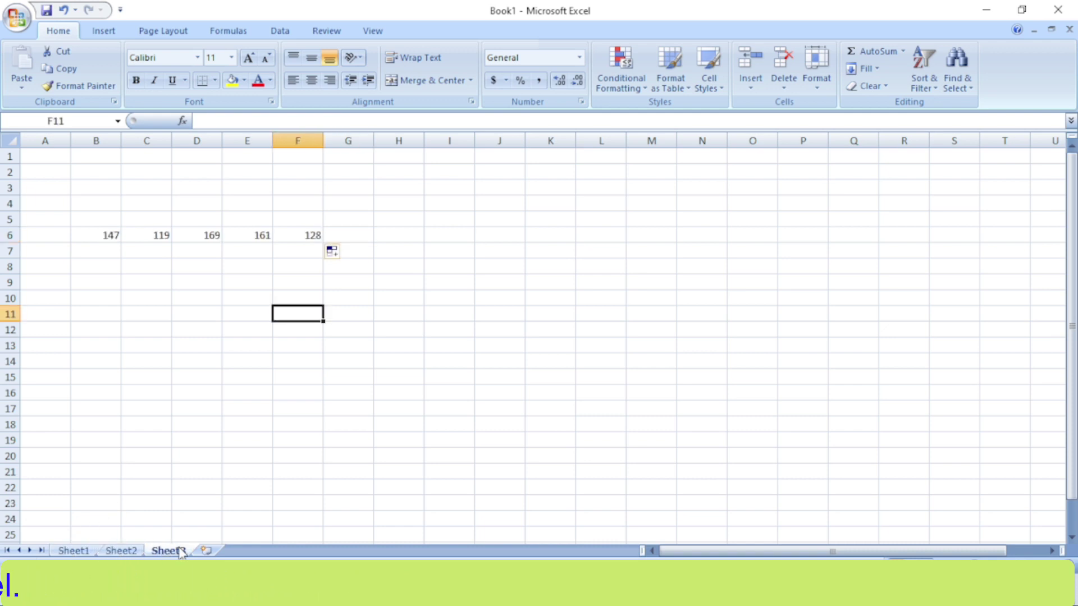
click(78, 551)
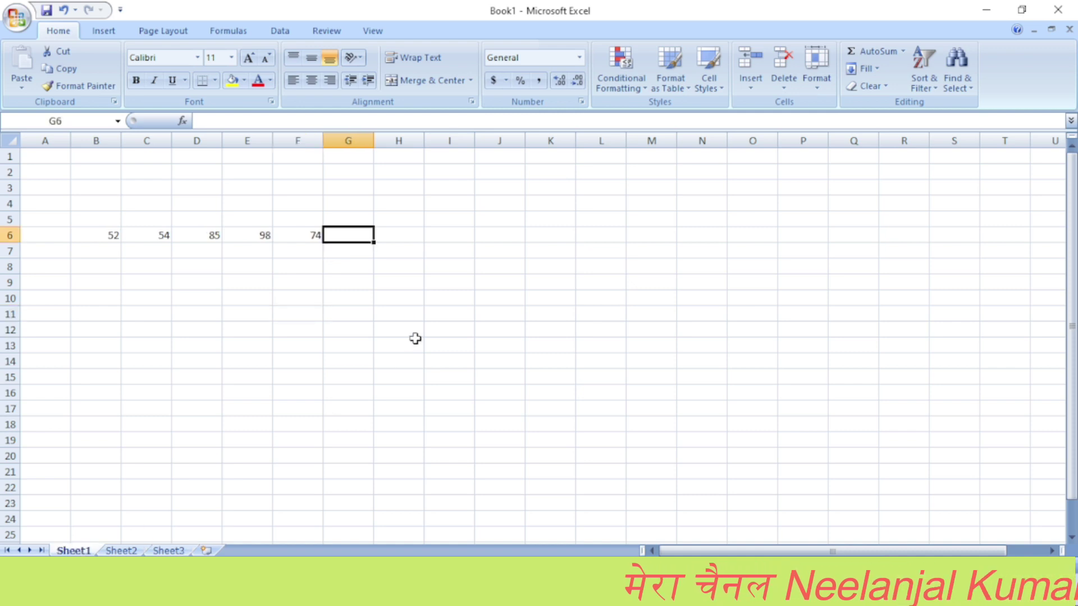
drag(95, 234, 314, 238)
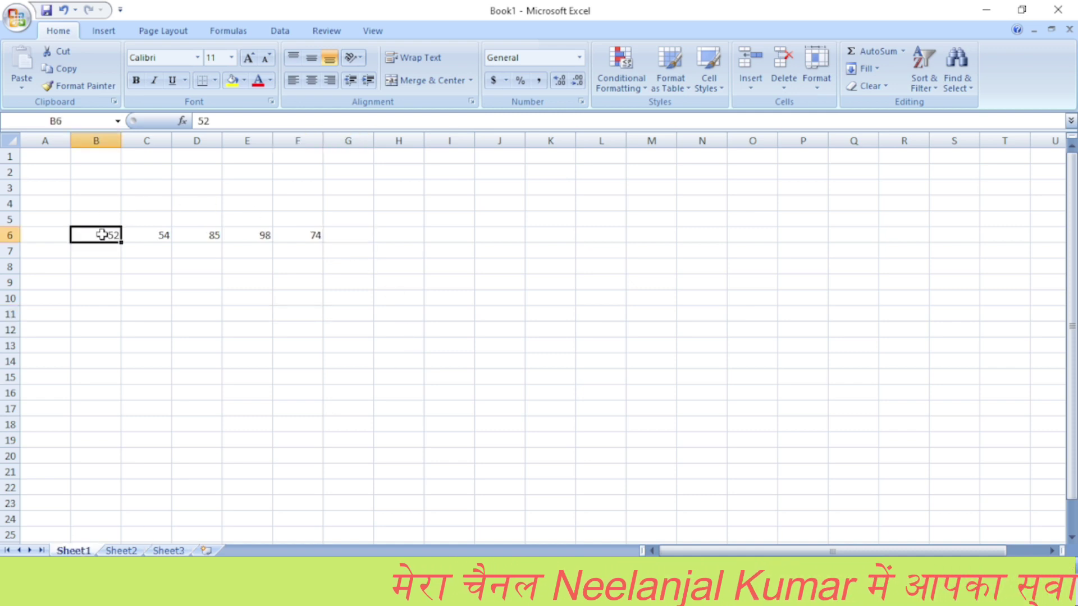
key(Delete)
click(323, 281)
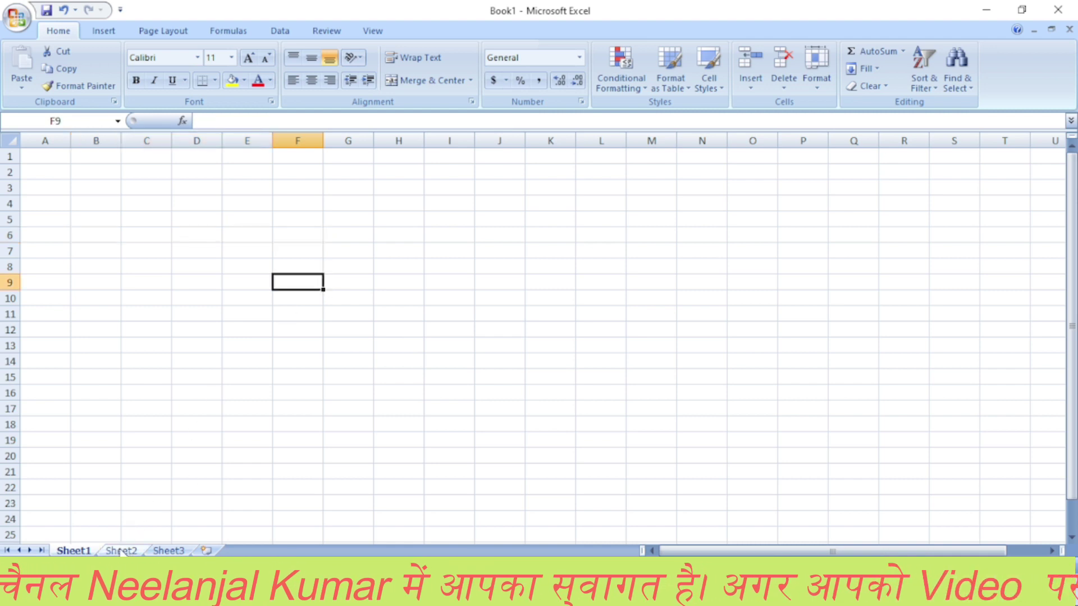
Step: Clear the row 6 values B6:F6 on Sheet2
click(120, 550)
drag(115, 235, 320, 237)
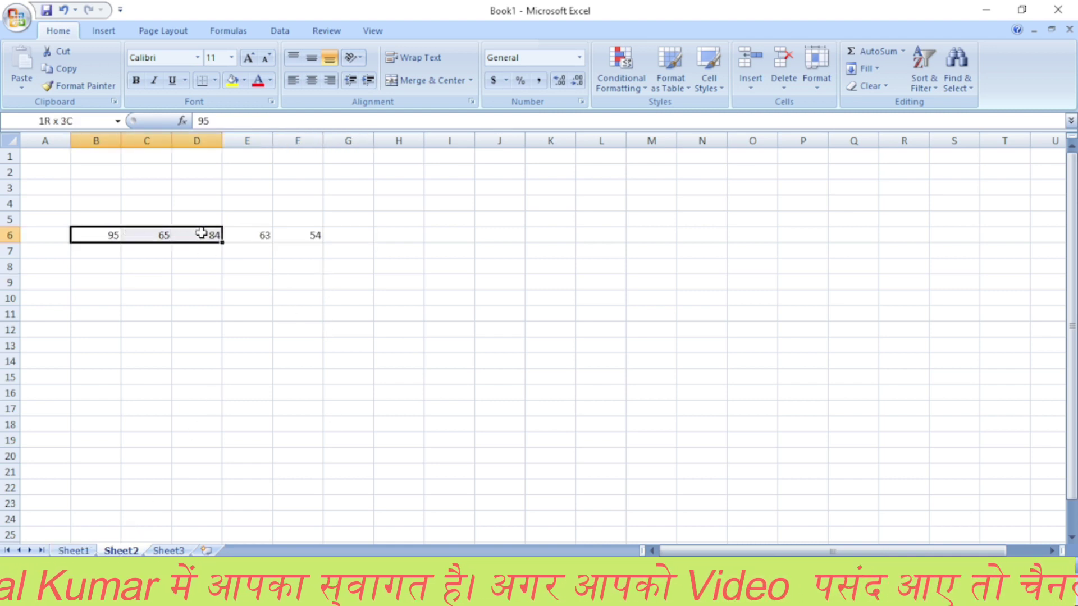
key(Delete)
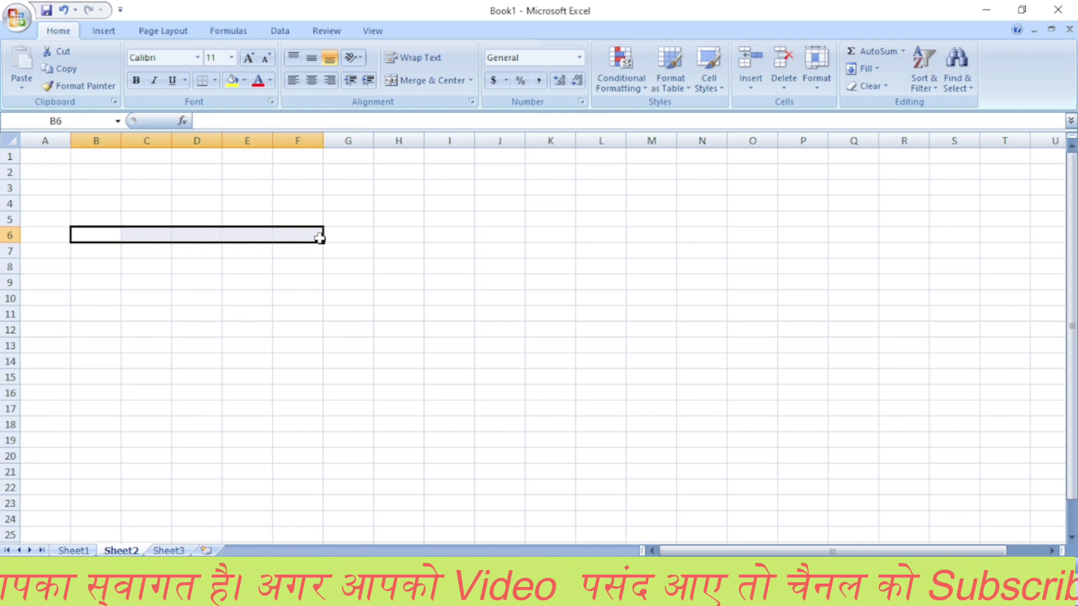
click(311, 331)
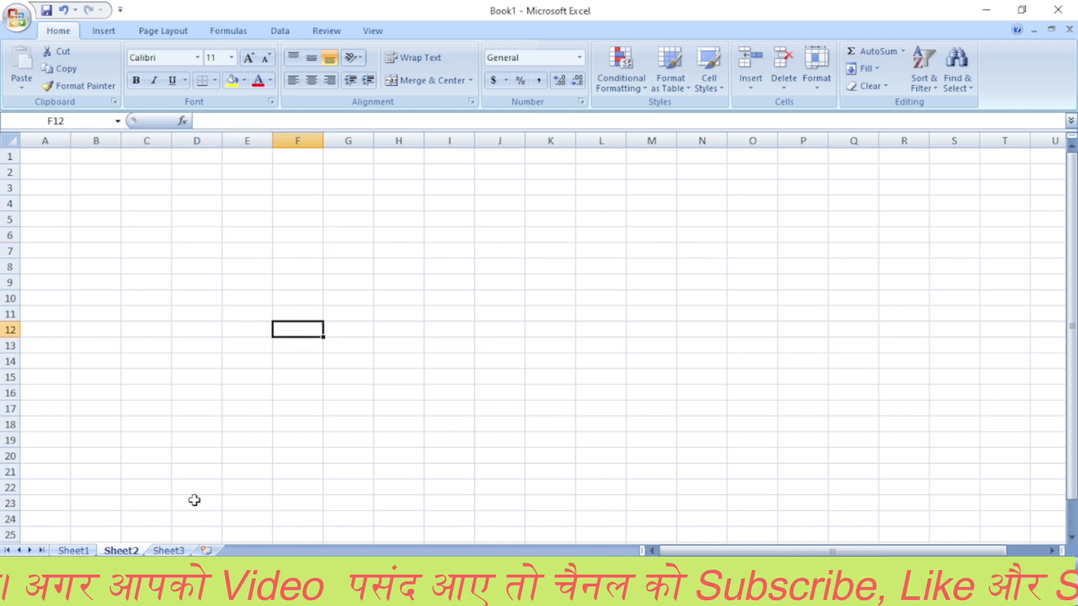
Step: Confirm Sheet3's row 6 totals now show 0, then return to Sheet1
click(166, 551)
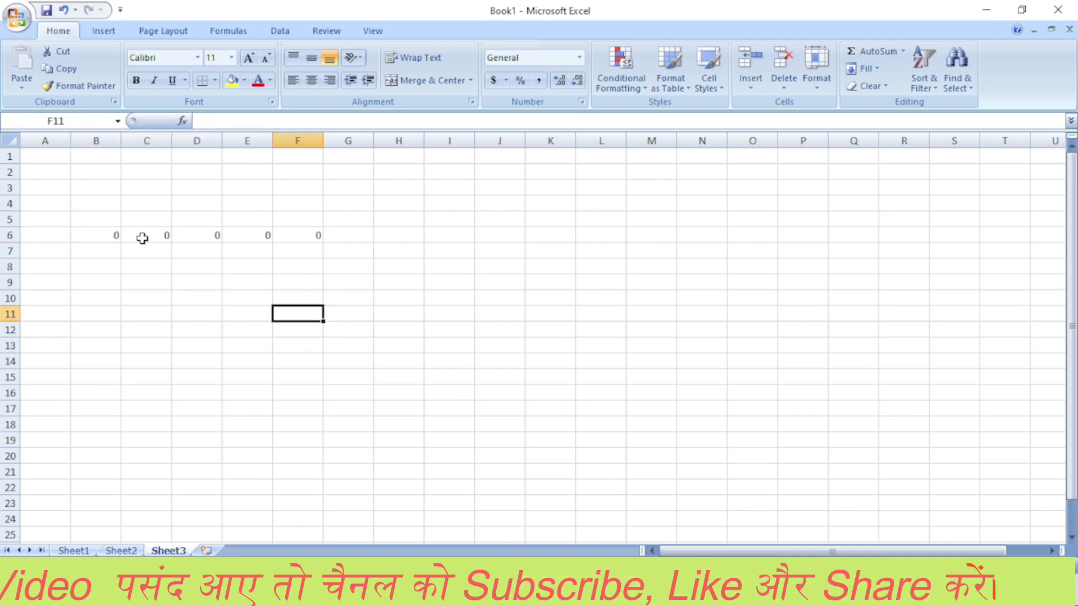
drag(92, 235, 324, 233)
click(340, 313)
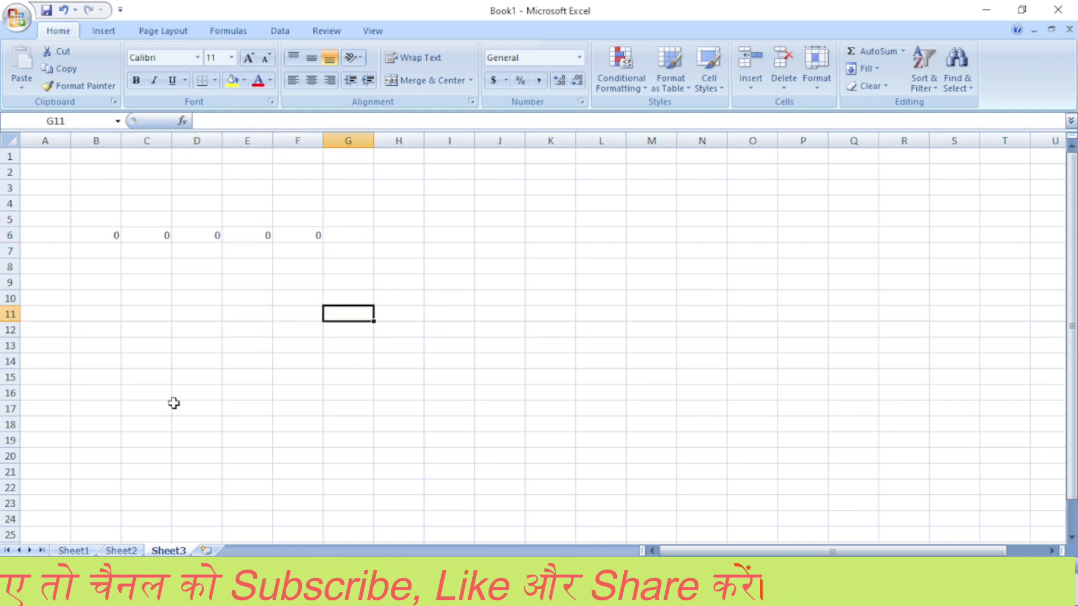
click(72, 543)
click(73, 551)
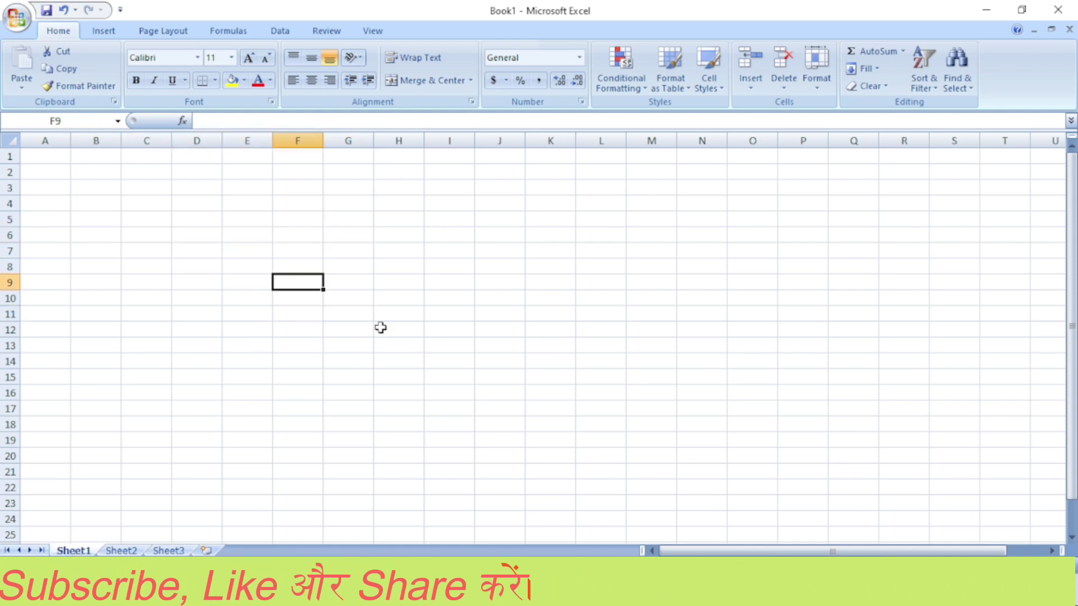